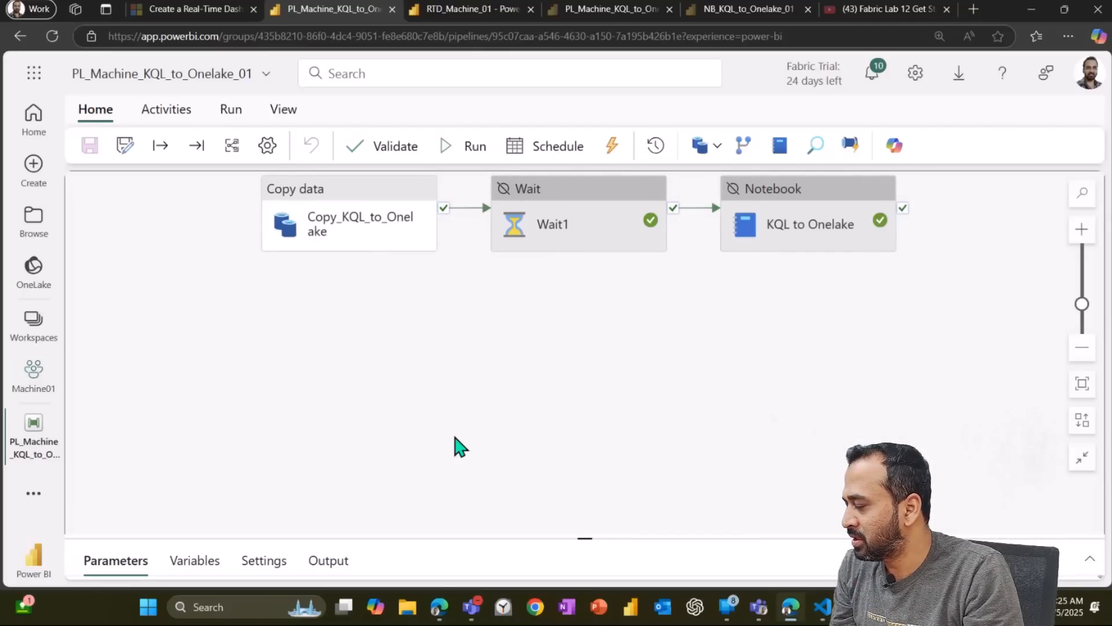
Step: Open the Copy_KQL_to_Onelake activity's properties and inspect its General settings
{"action": "left_click", "coordinate": [165, 112]}
{"action": "left_click", "coordinate": [175, 147]}
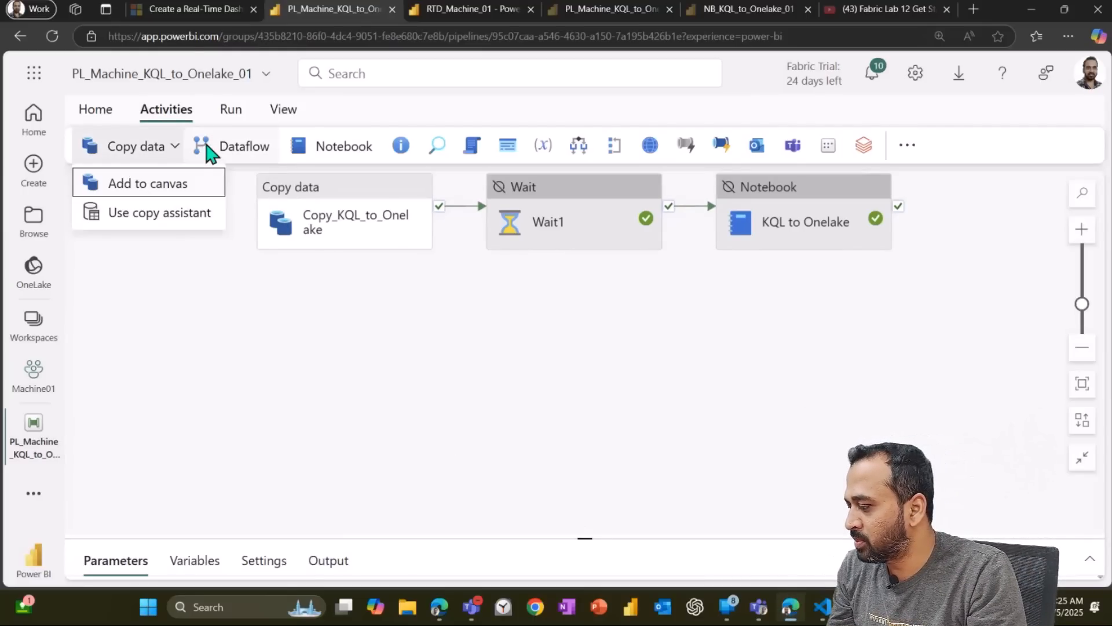
{"action": "key", "text": "Return"}
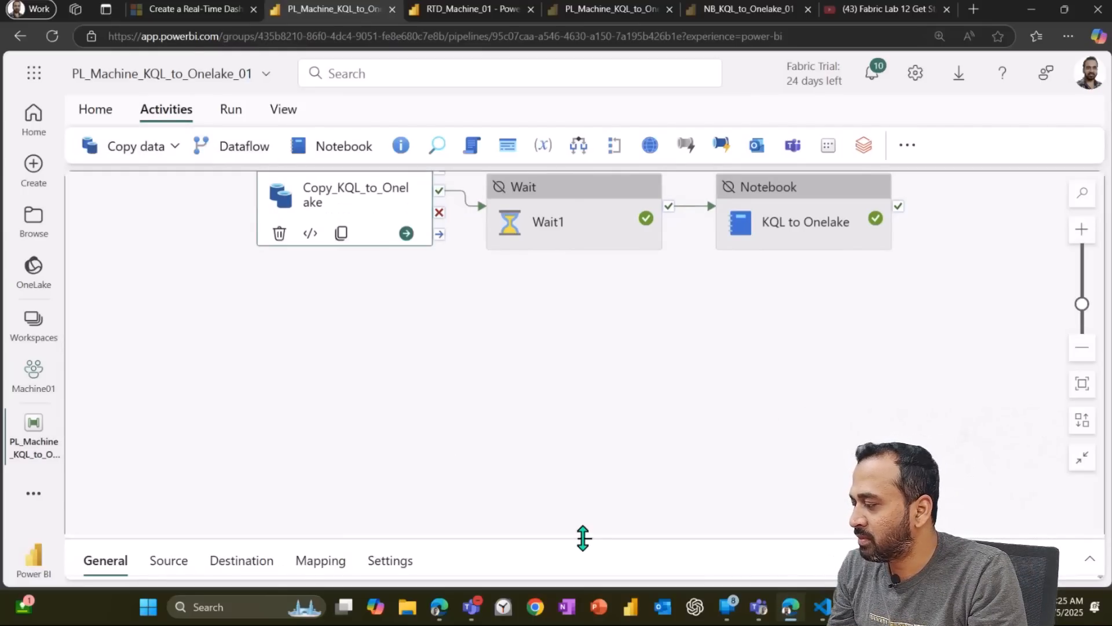
{"action": "left_click_drag", "start_coordinate": [583, 538], "coordinate": [583, 315]}
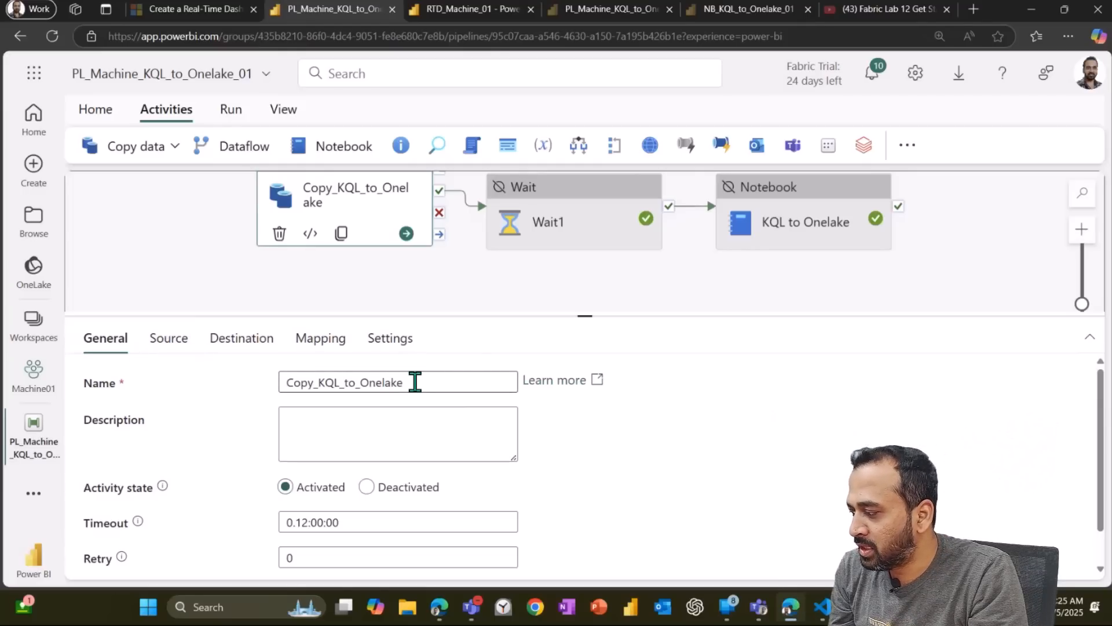
{"action": "left_click_drag", "start_coordinate": [412, 382], "coordinate": [284, 384]}
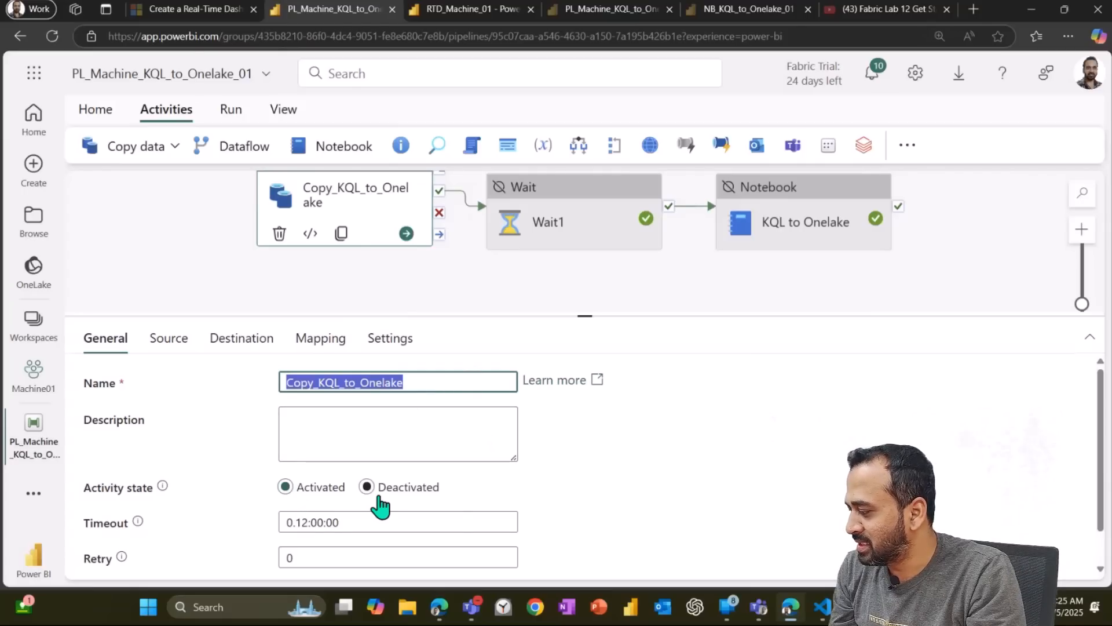
Step: Examine the copy activity's source connection and table settings
{"action": "left_click", "coordinate": [179, 346]}
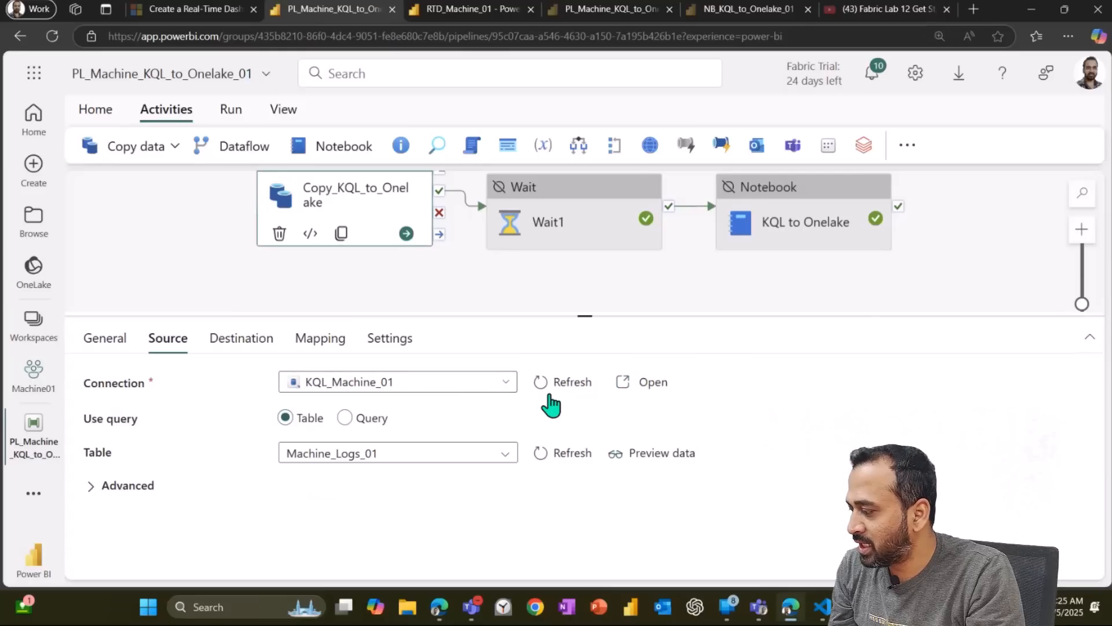
{"action": "left_click", "coordinate": [508, 383]}
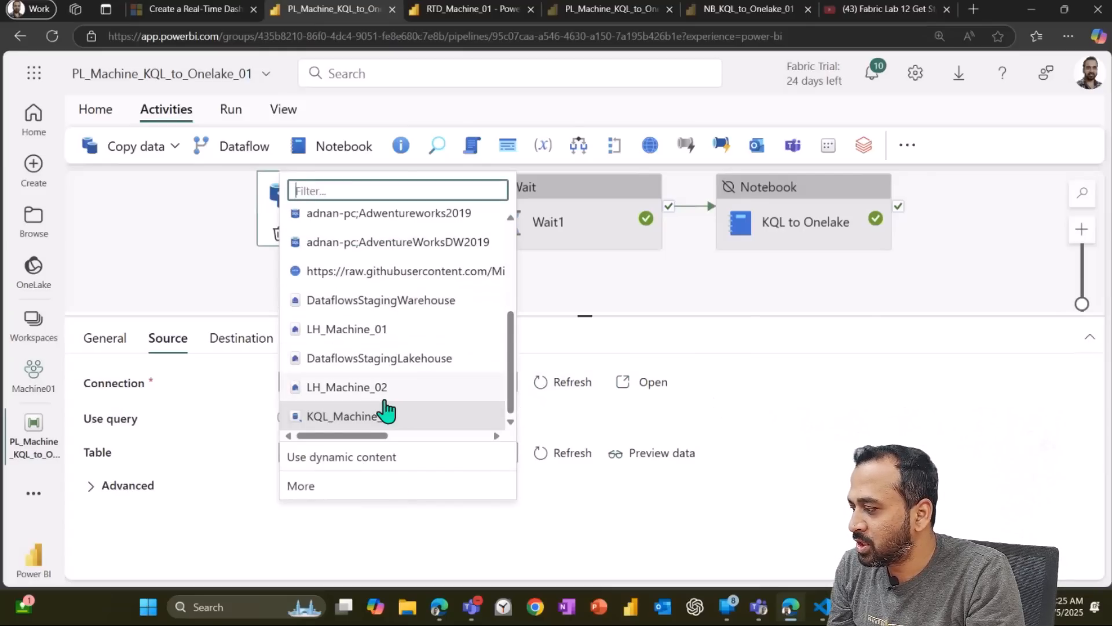
{"action": "left_click", "coordinate": [510, 388]}
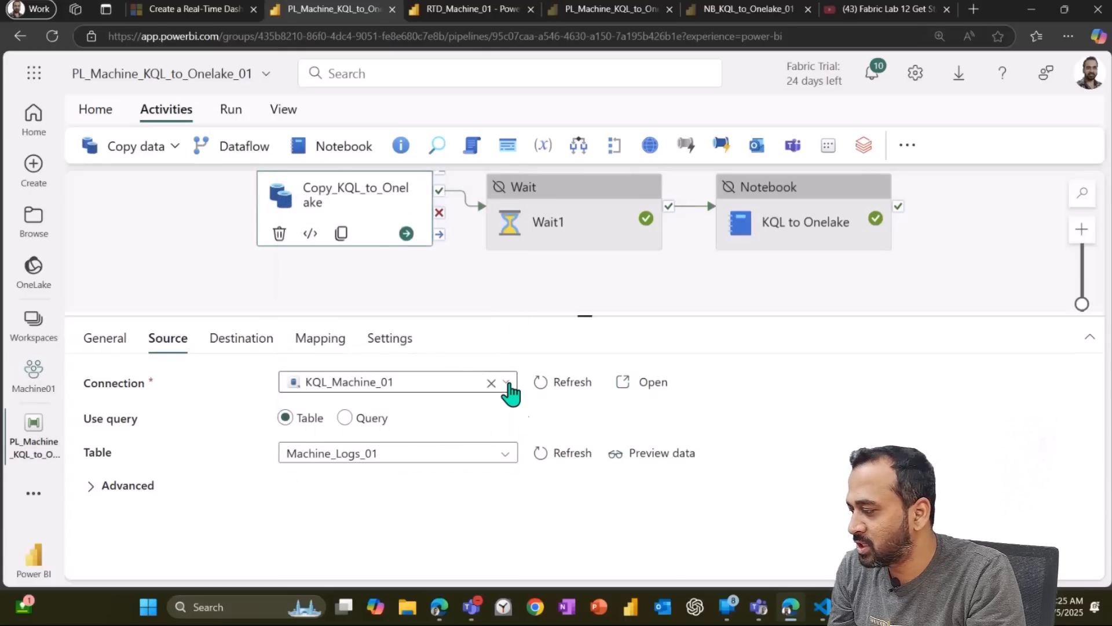
{"action": "left_click", "coordinate": [512, 388]}
Step: Browse OneLake sources in the source connection's Get data dialog and close it, discarding changes
{"action": "left_click", "coordinate": [350, 488]}
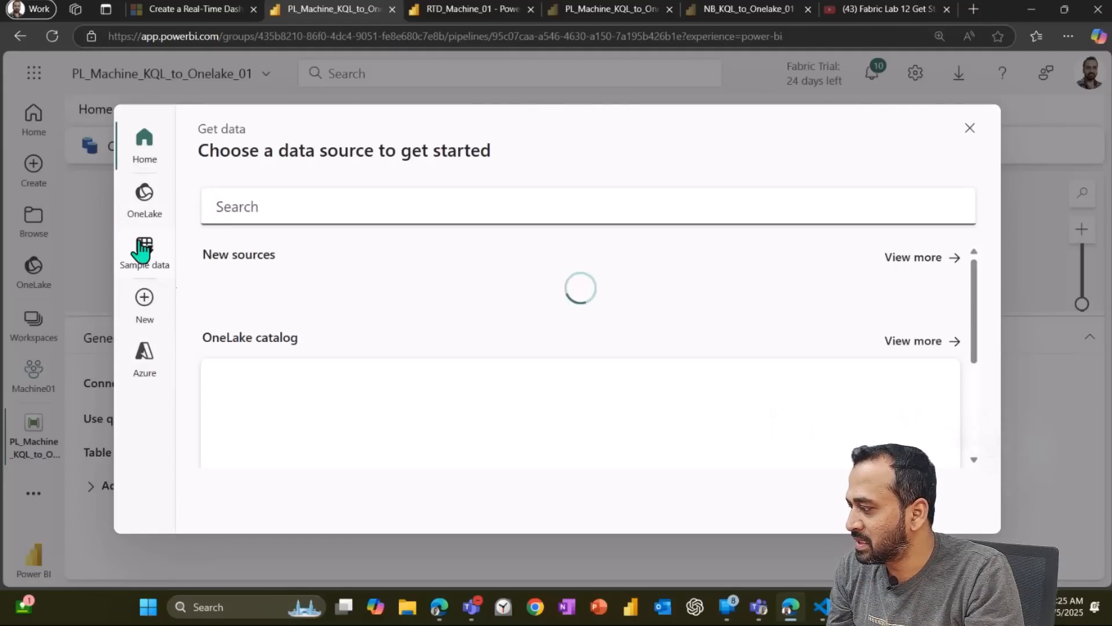
{"action": "left_click", "coordinate": [145, 212]}
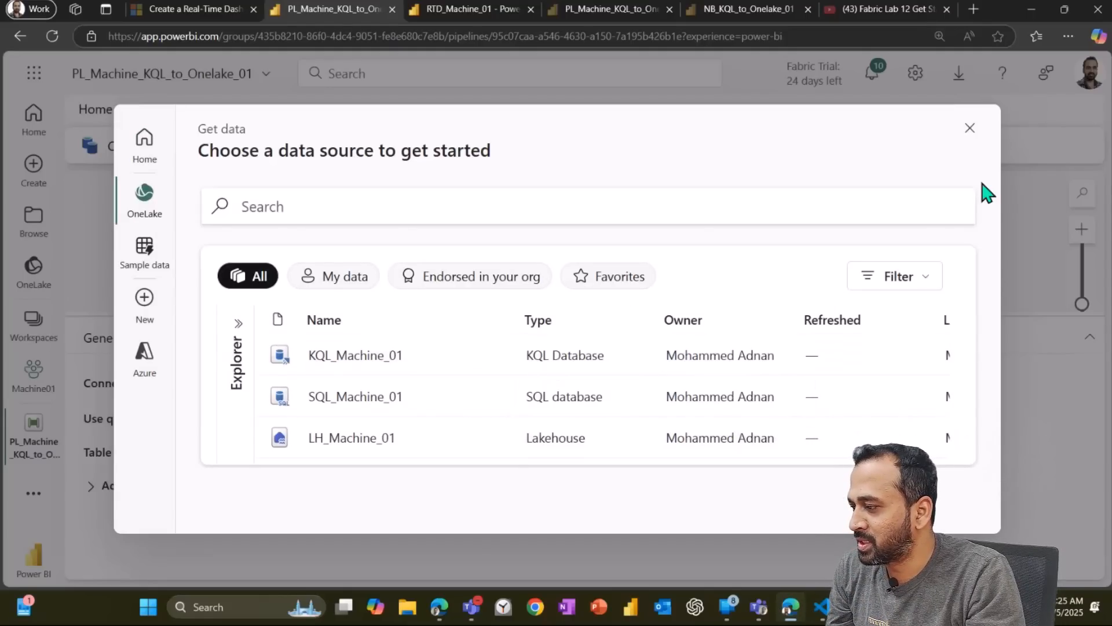
{"action": "left_click", "coordinate": [969, 129]}
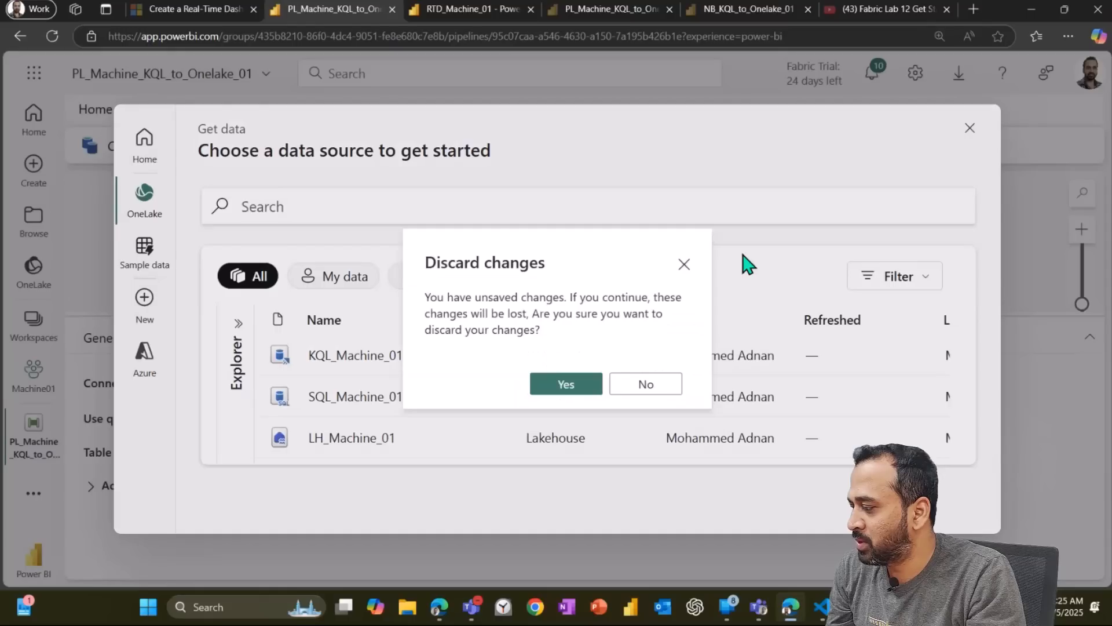
{"action": "left_click", "coordinate": [566, 384]}
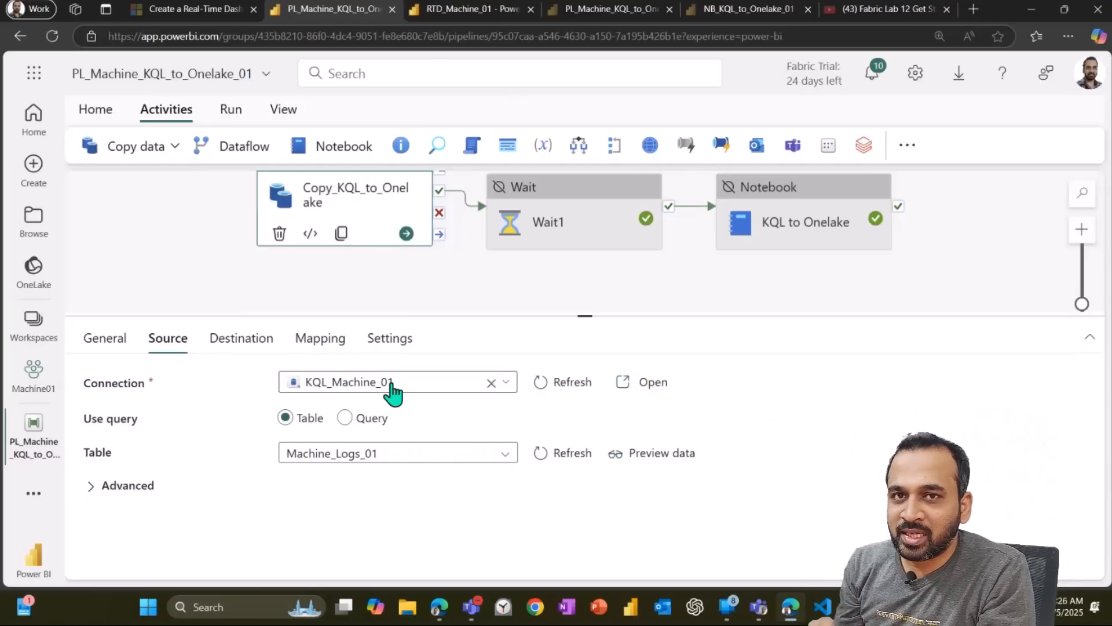
Step: Review the source's advanced options and the destination lakehouse connection list
{"action": "left_click", "coordinate": [145, 487]}
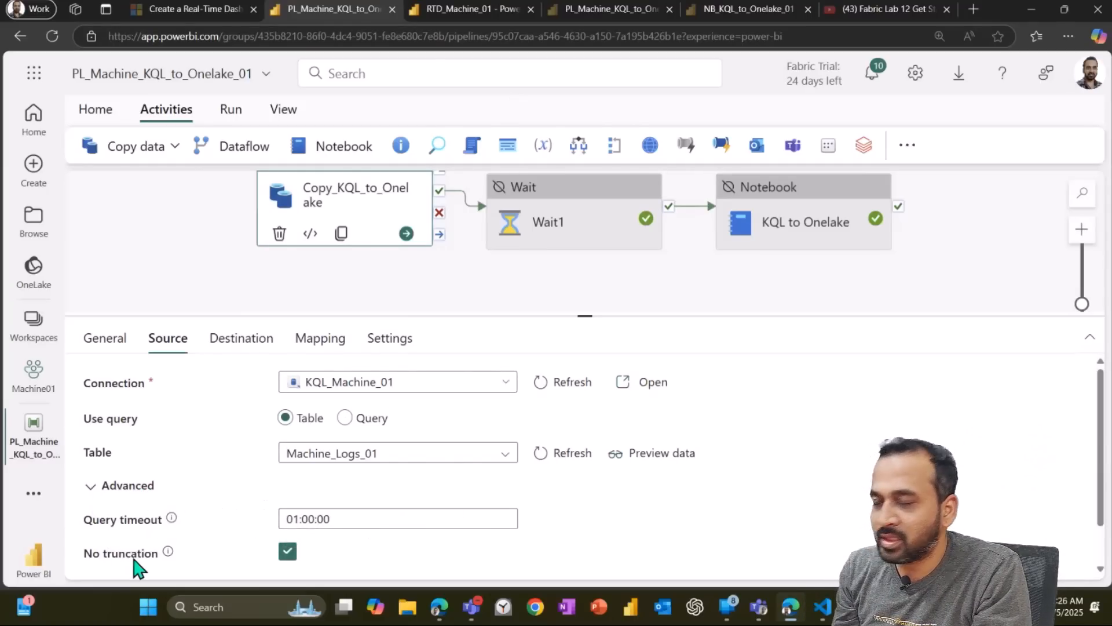
{"action": "left_click", "coordinate": [245, 342]}
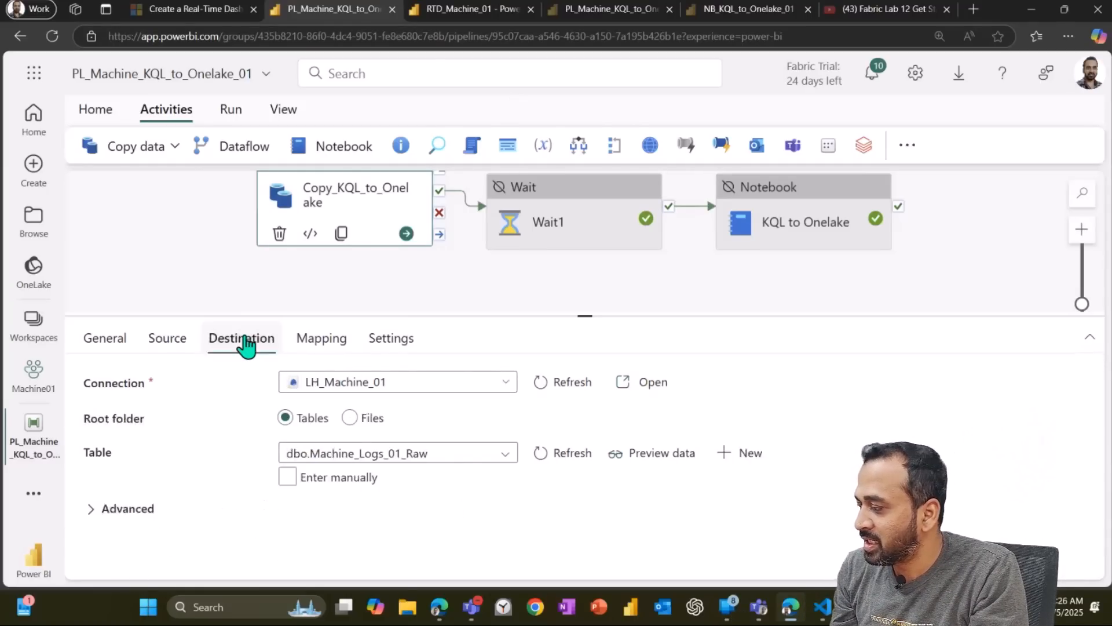
{"action": "left_click", "coordinate": [506, 383]}
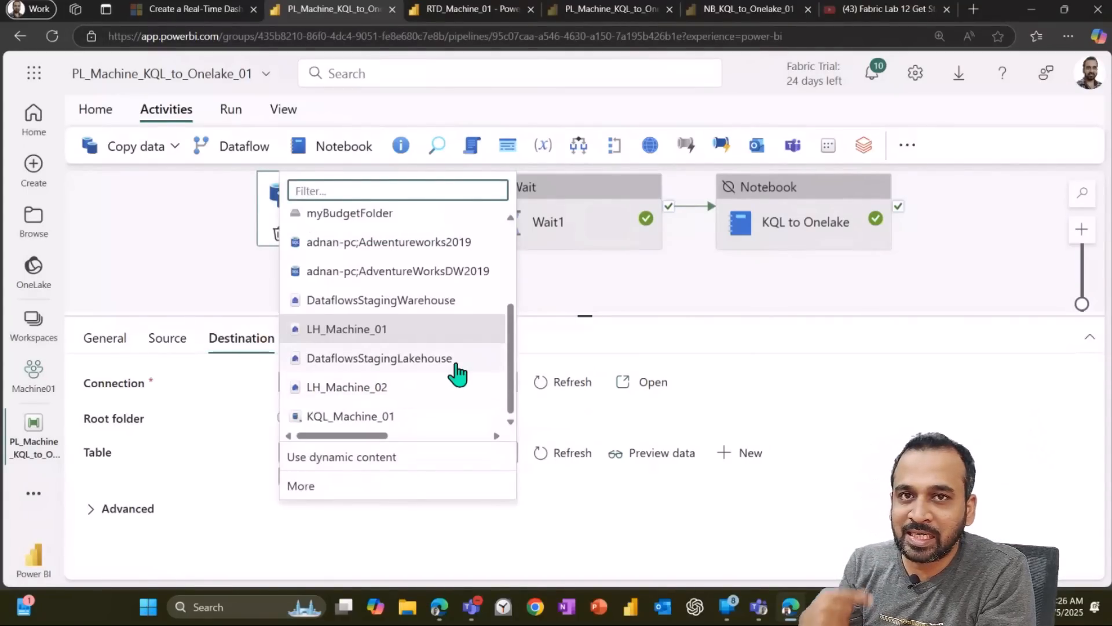
{"action": "left_click", "coordinate": [907, 430]}
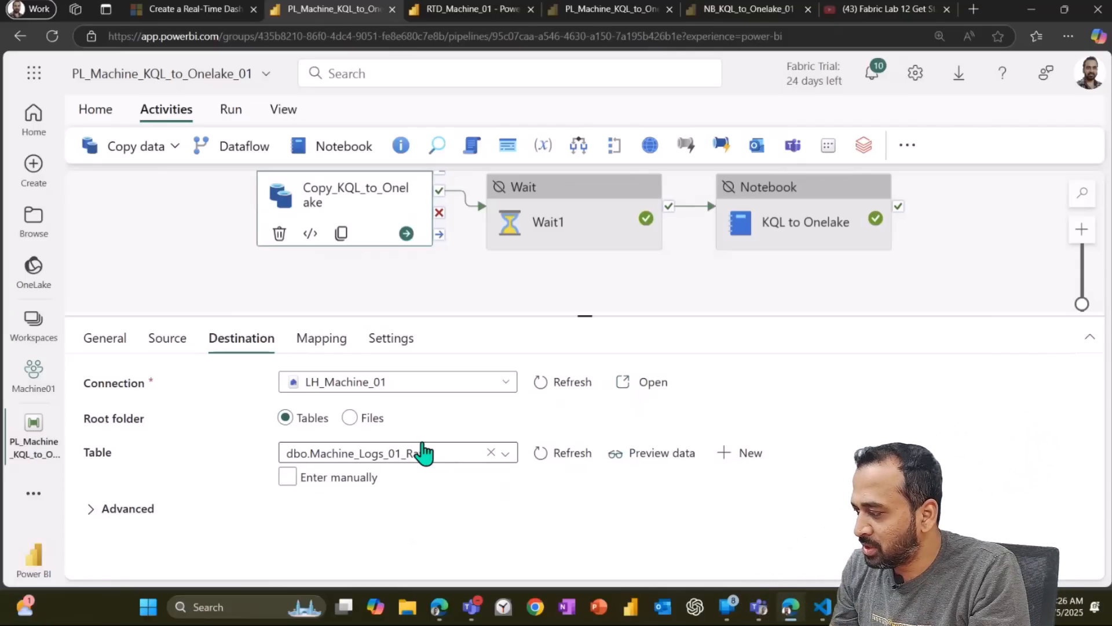
Step: Inspect the destination's advanced table action and partition options
{"action": "left_click", "coordinate": [145, 509]}
{"action": "scroll", "coordinate": [498, 494], "scroll_direction": "down", "scroll_amount": 1}
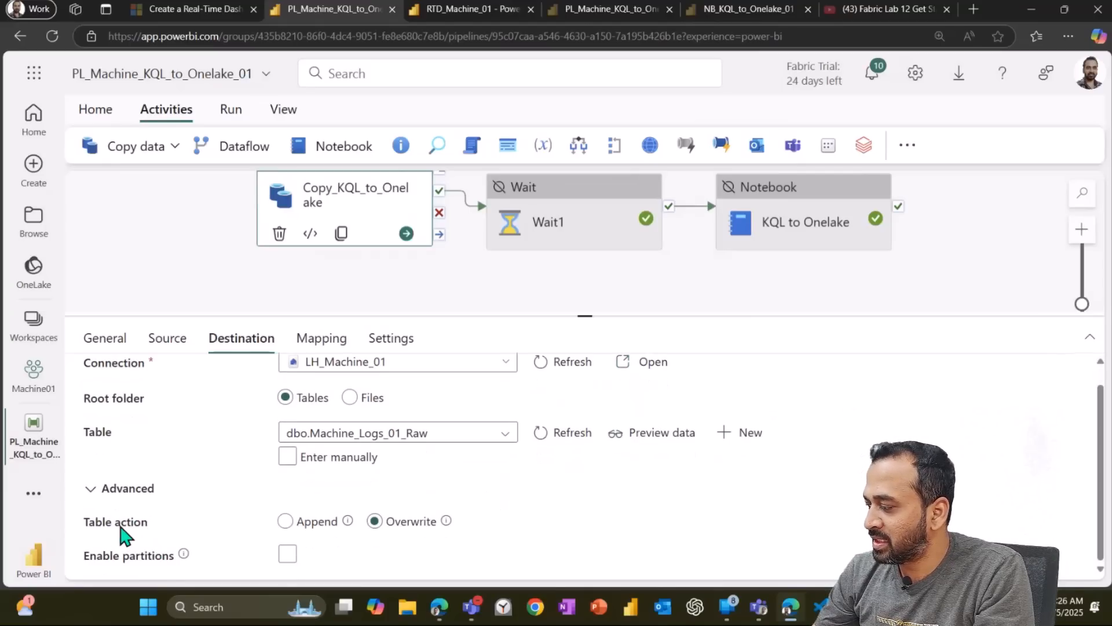
{"action": "left_click", "coordinate": [308, 521]}
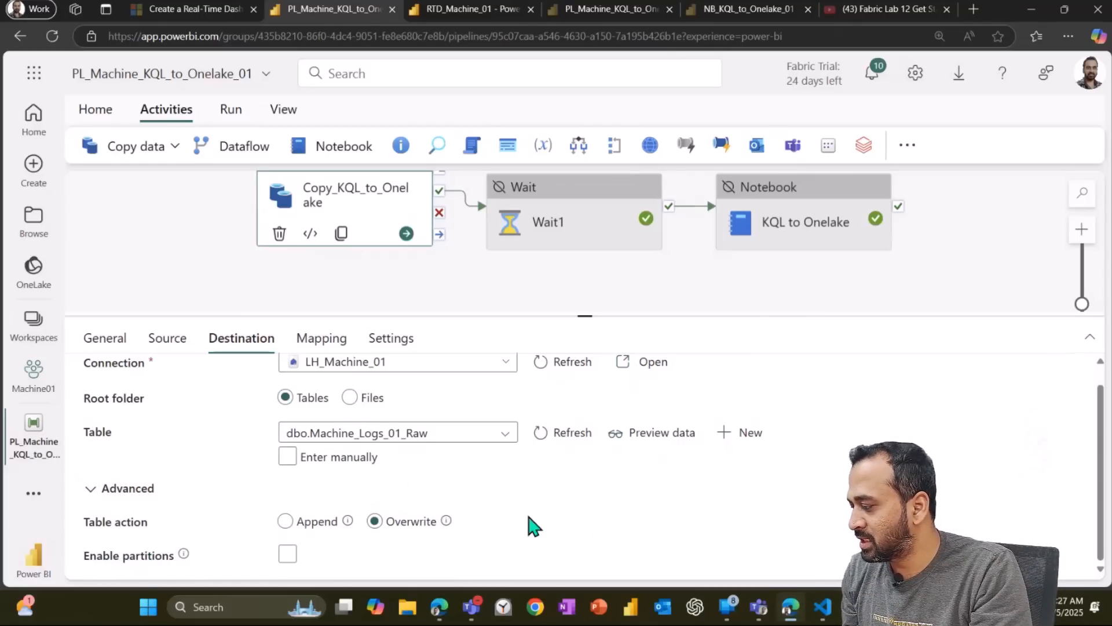
{"action": "mouse_move", "coordinate": [183, 554]}
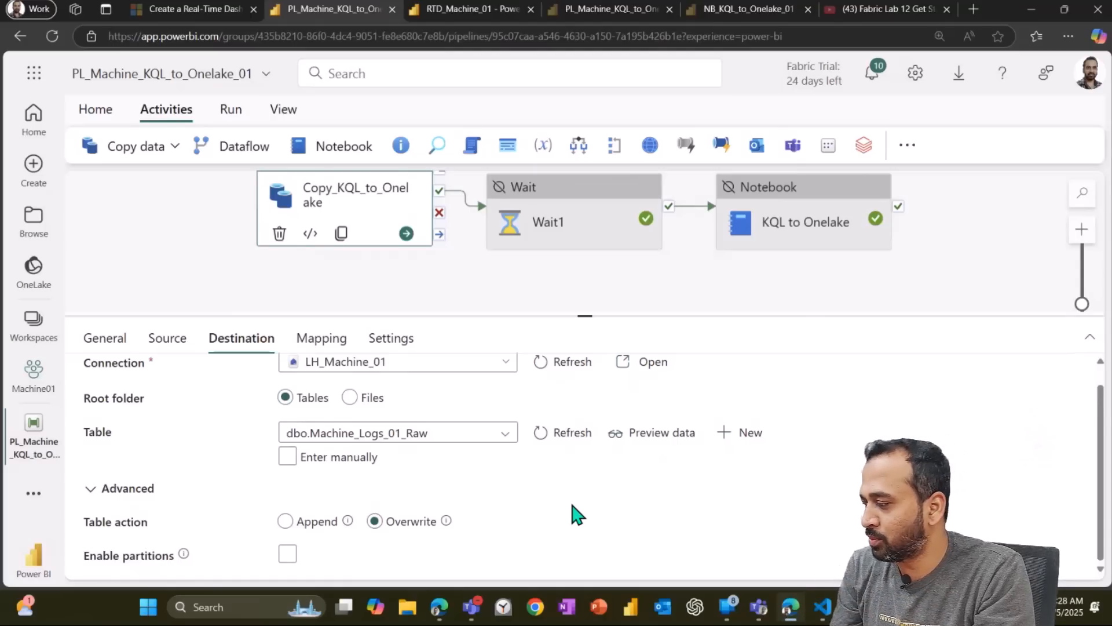
{"action": "scroll", "coordinate": [753, 521], "scroll_direction": "up", "scroll_amount": 1}
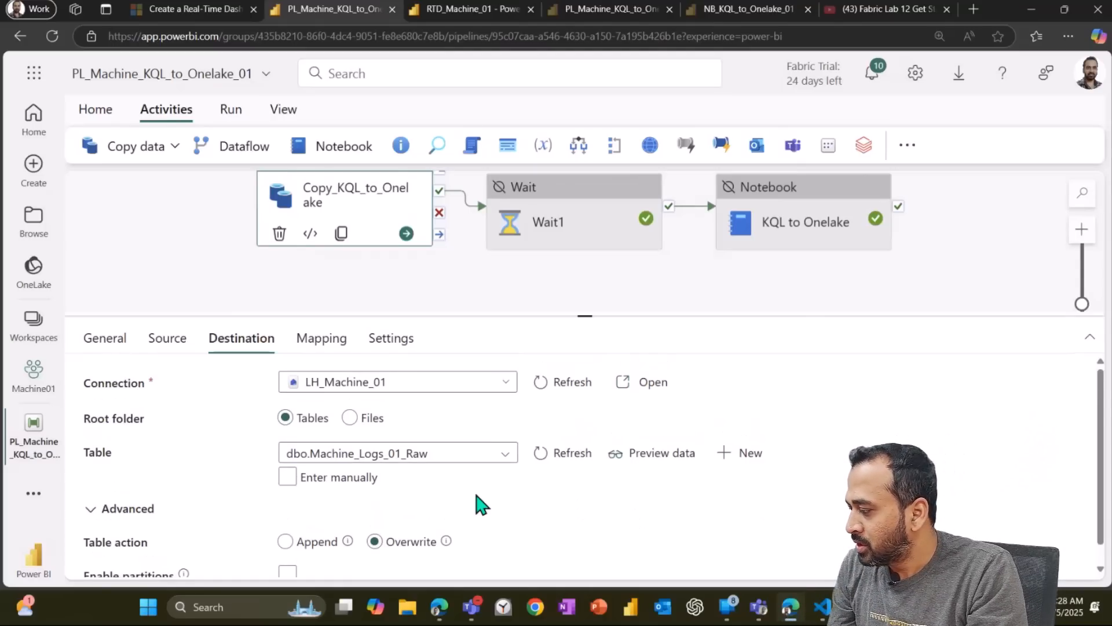
Step: Review the copy activity's column mappings and its throughput and parallelism settings
{"action": "left_click", "coordinate": [334, 343]}
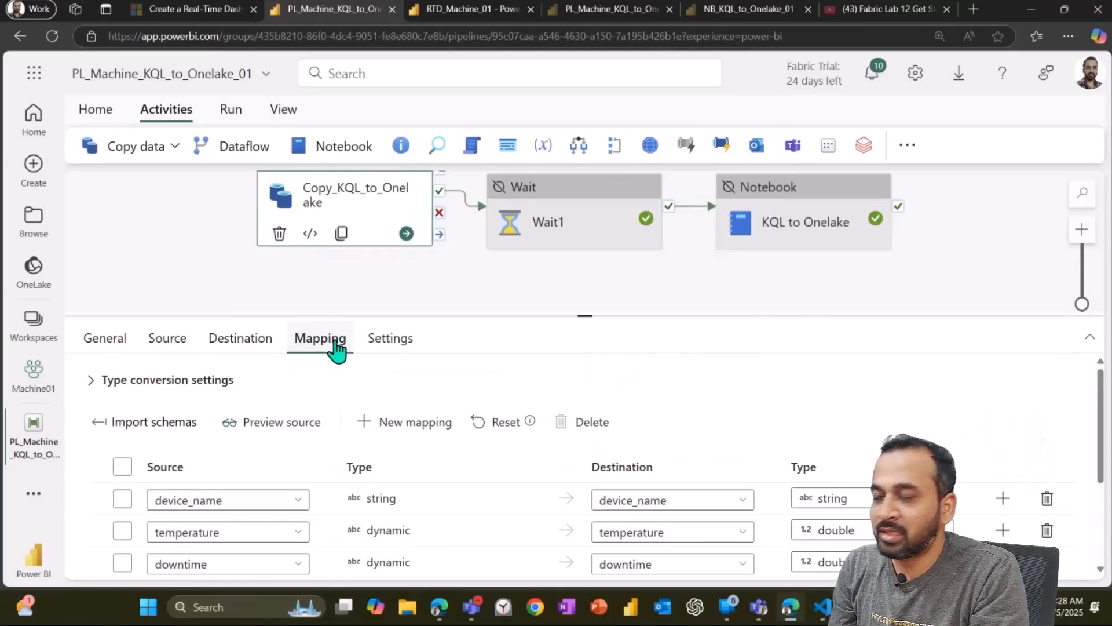
{"action": "scroll", "coordinate": [637, 441], "scroll_direction": "down", "scroll_amount": 3}
{"action": "scroll", "coordinate": [313, 416], "scroll_direction": "up", "scroll_amount": 2}
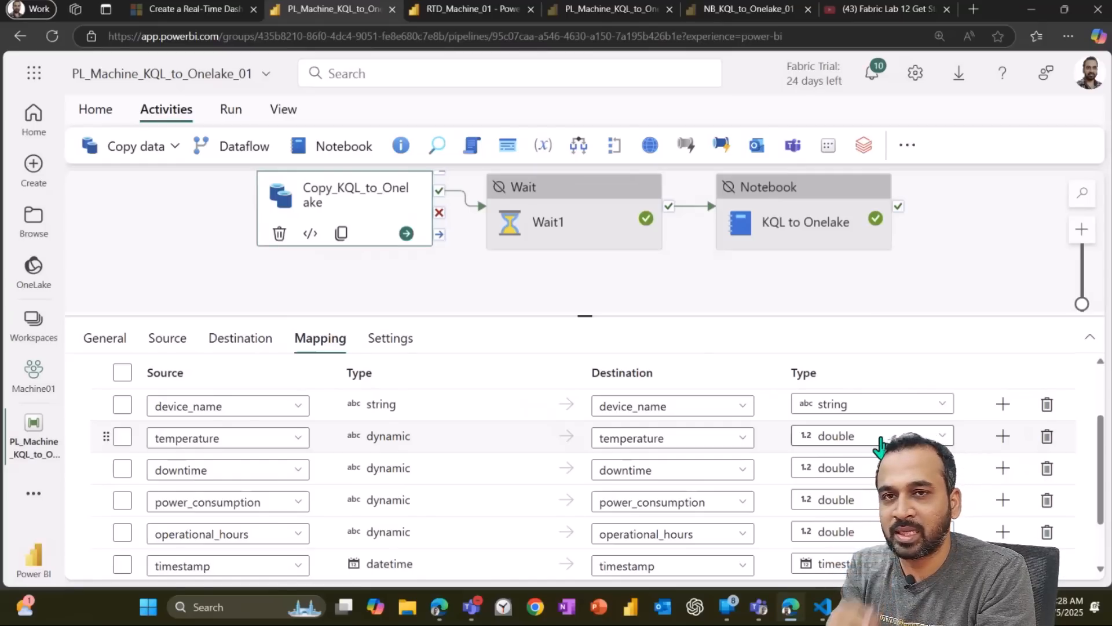
{"action": "scroll", "coordinate": [867, 447], "scroll_direction": "down", "scroll_amount": 2}
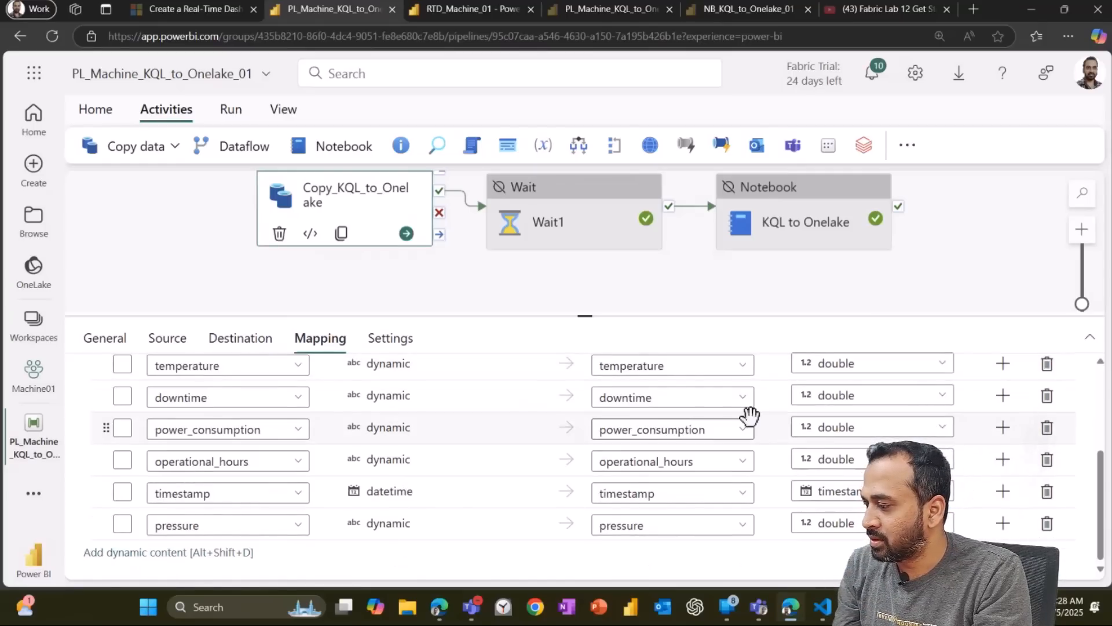
{"action": "left_click", "coordinate": [390, 339]}
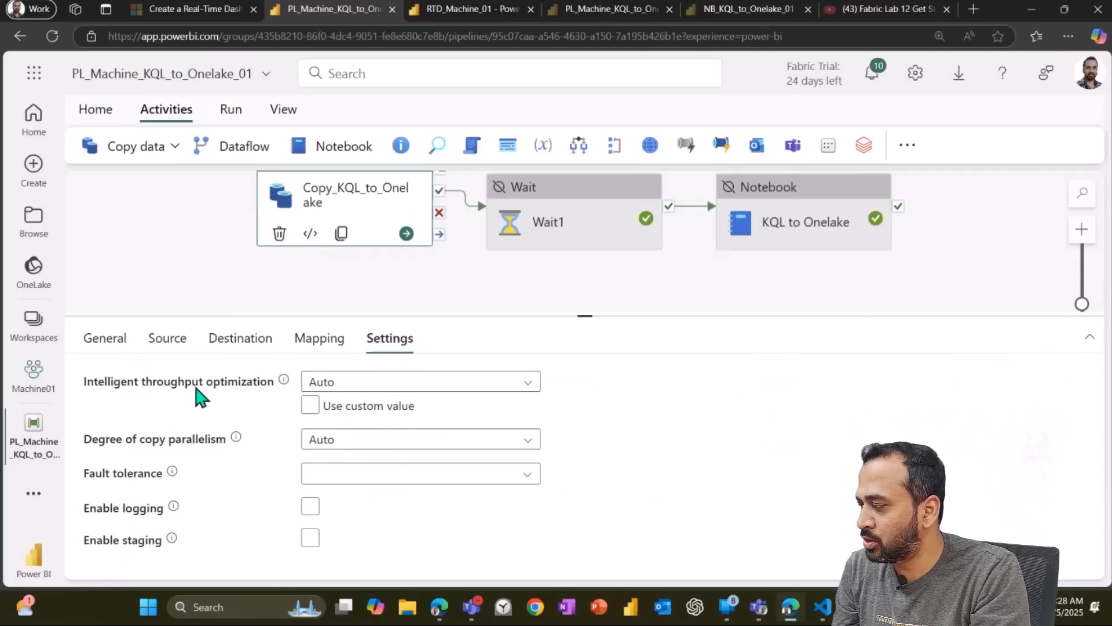
{"action": "mouse_move", "coordinate": [282, 387]}
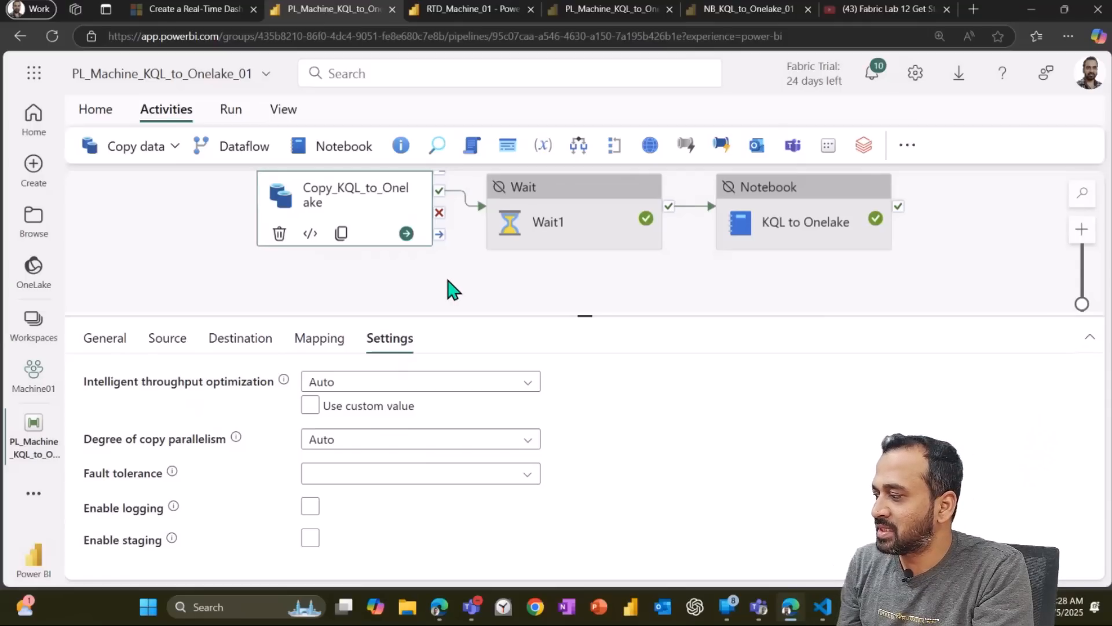
Step: Examine the Wait1 activity's and the KQL to Onelake notebook activity's settings
{"action": "left_click", "coordinate": [910, 152]}
{"action": "scroll", "coordinate": [961, 295], "scroll_direction": "down", "scroll_amount": 3}
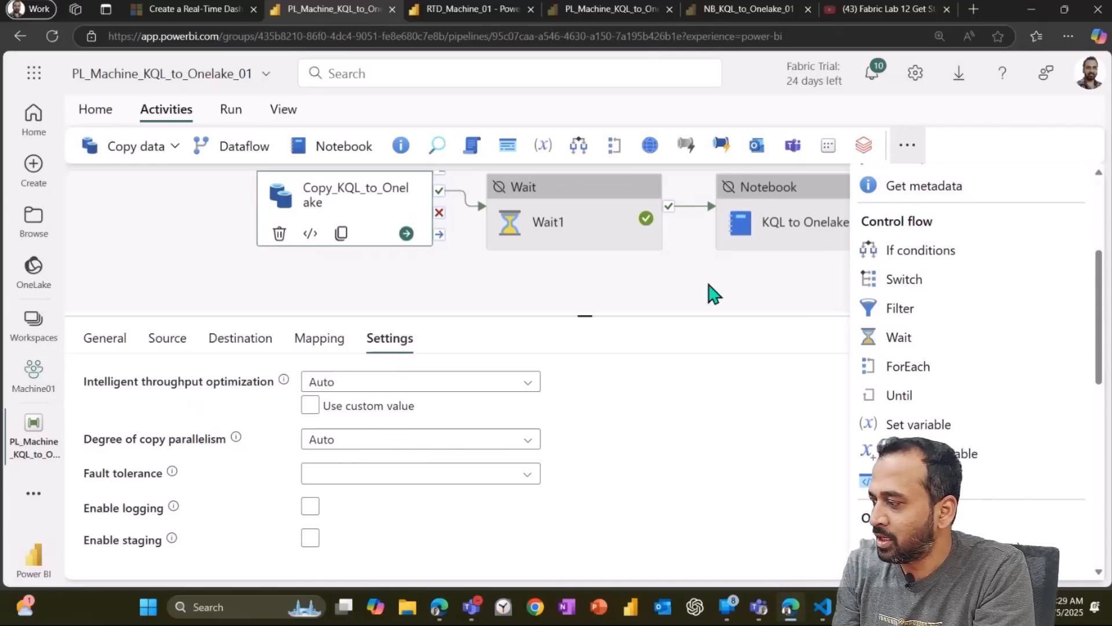
{"action": "left_click", "coordinate": [585, 193]}
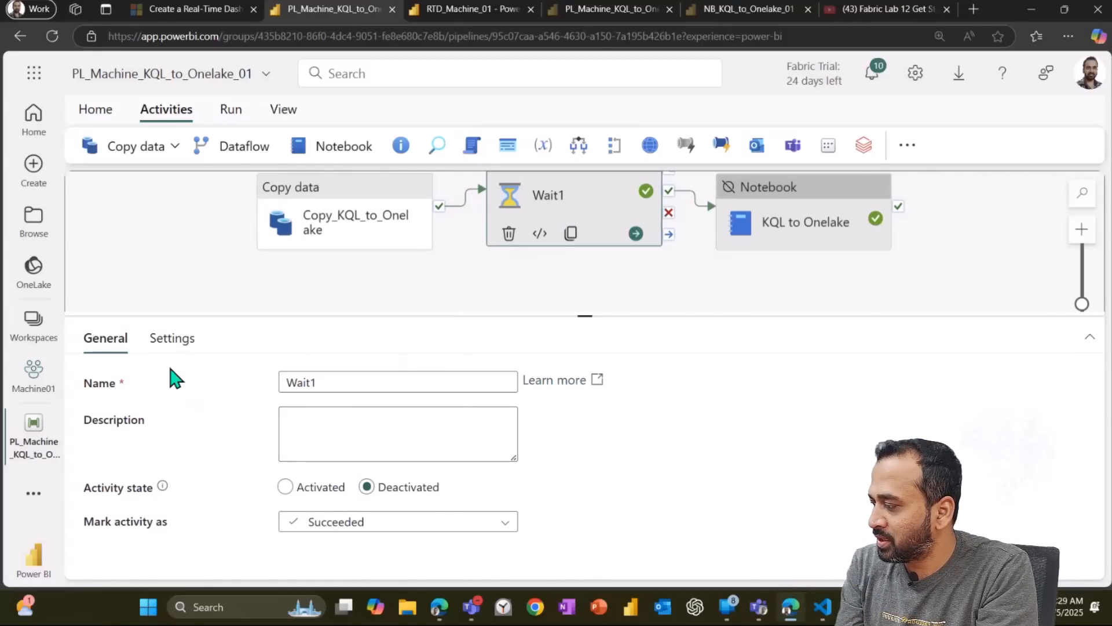
{"action": "left_click", "coordinate": [174, 341]}
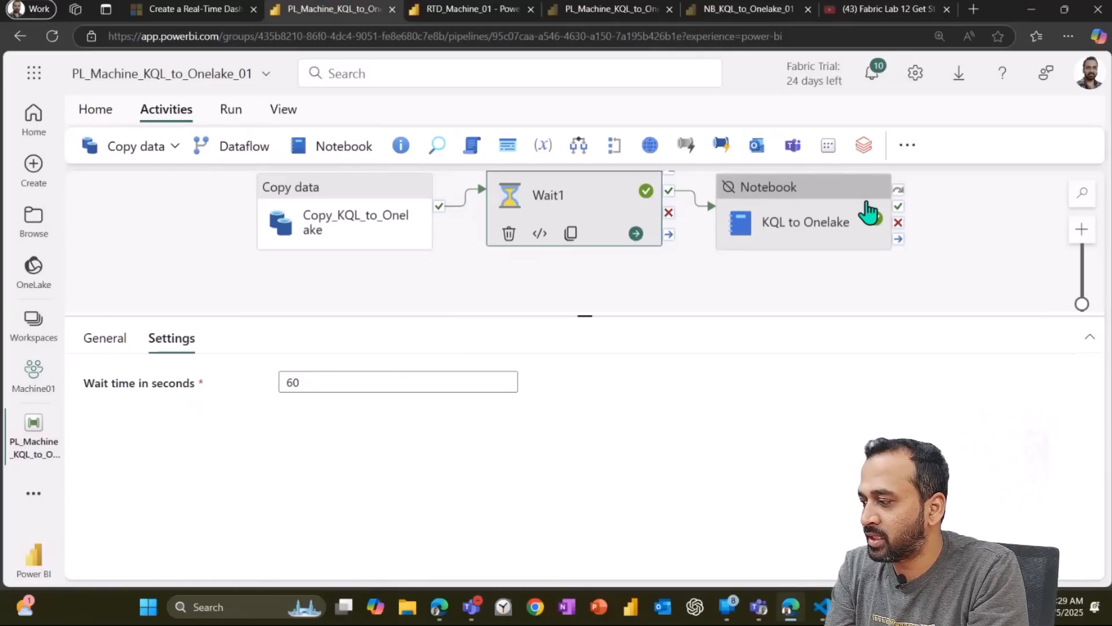
{"action": "left_click", "coordinate": [819, 196]}
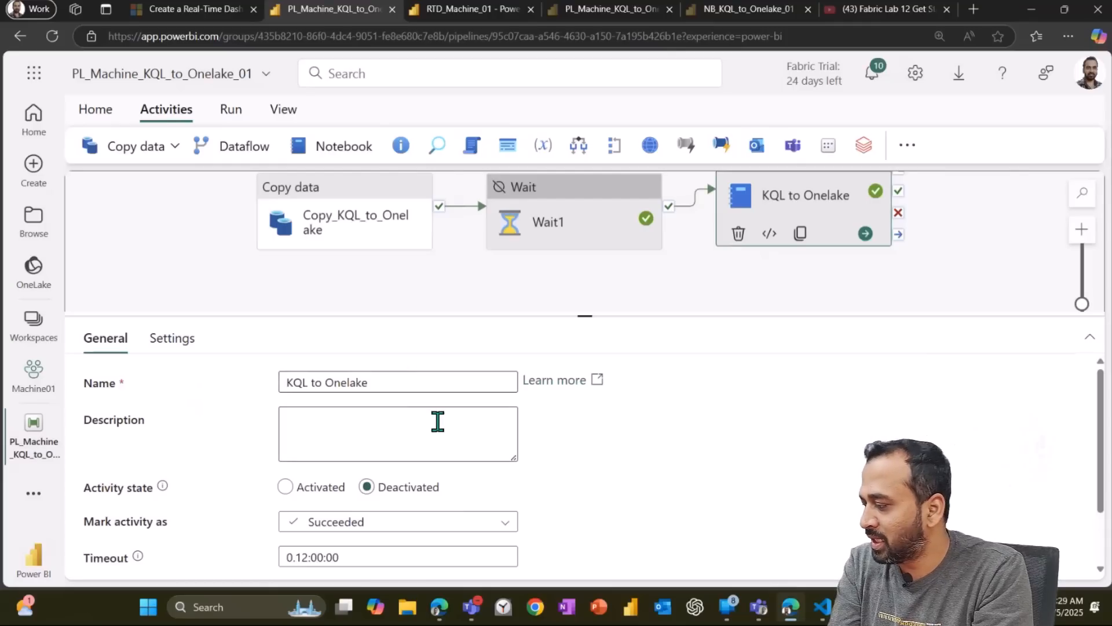
{"action": "left_click", "coordinate": [178, 342]}
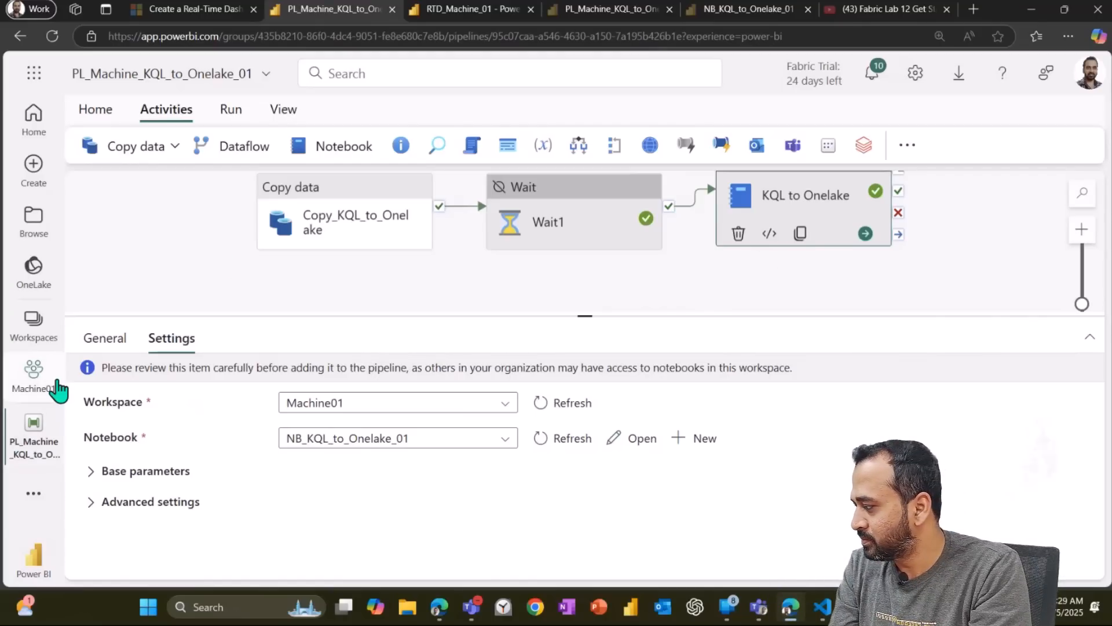
Step: Filter the Machine01 workspace to notebooks and open NB_KQL_to_Onelake_01 to view its code
{"action": "left_click", "coordinate": [58, 376]}
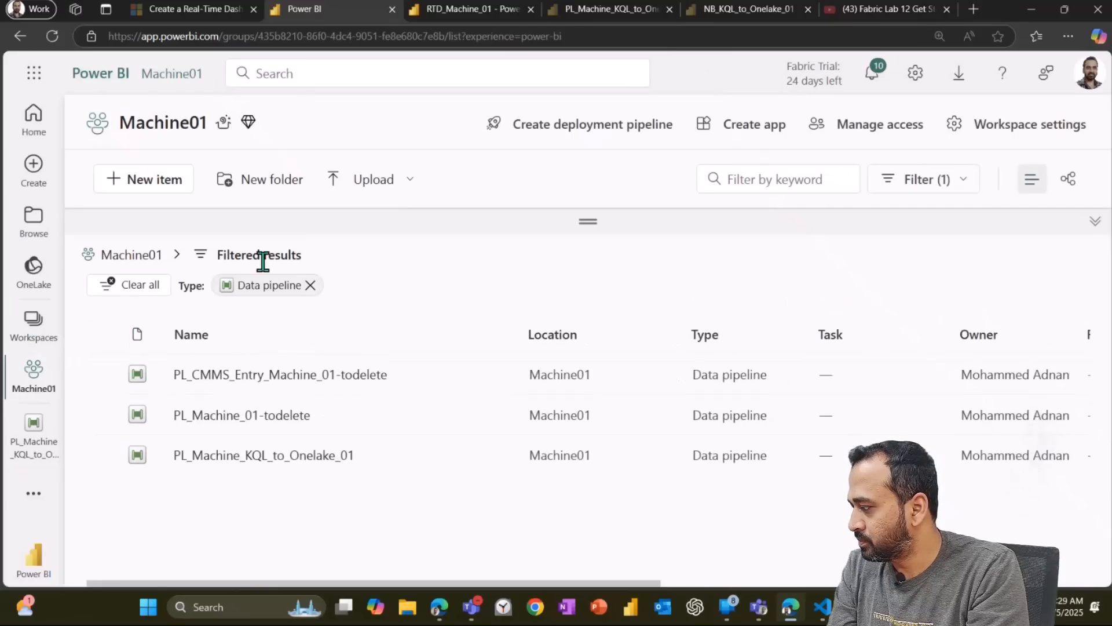
{"action": "left_click", "coordinate": [930, 184]}
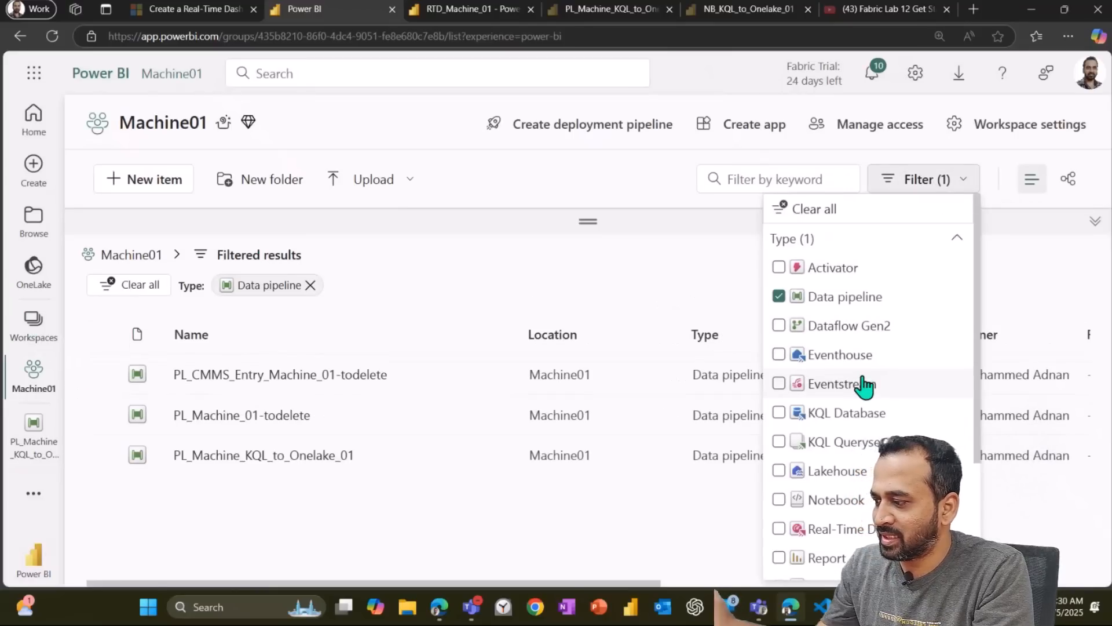
{"action": "left_click", "coordinate": [857, 507]}
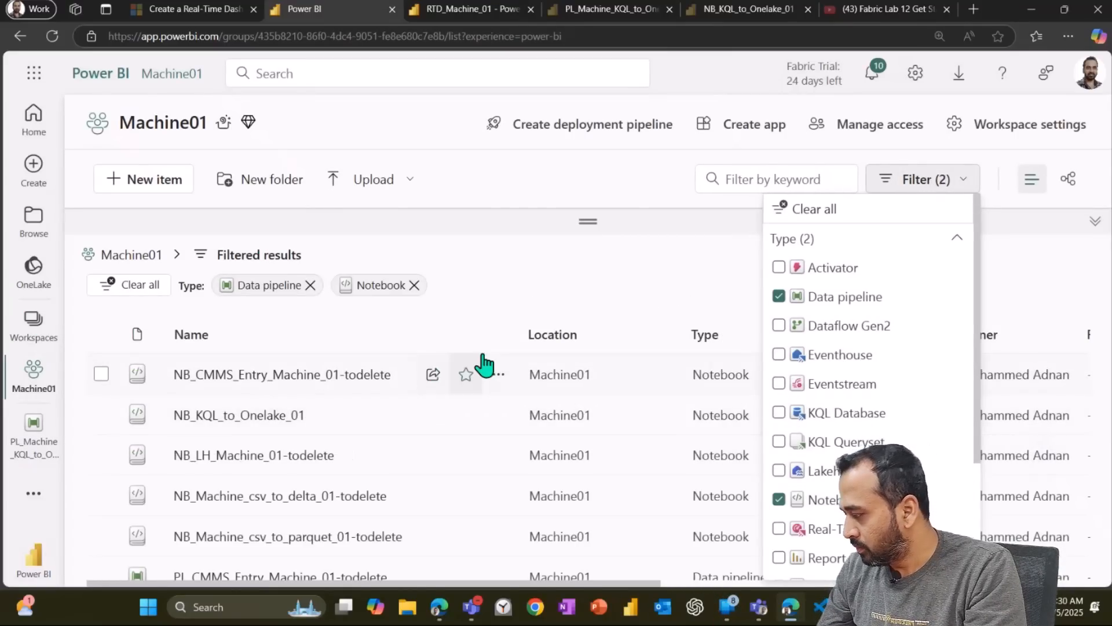
{"action": "left_click", "coordinate": [566, 283]}
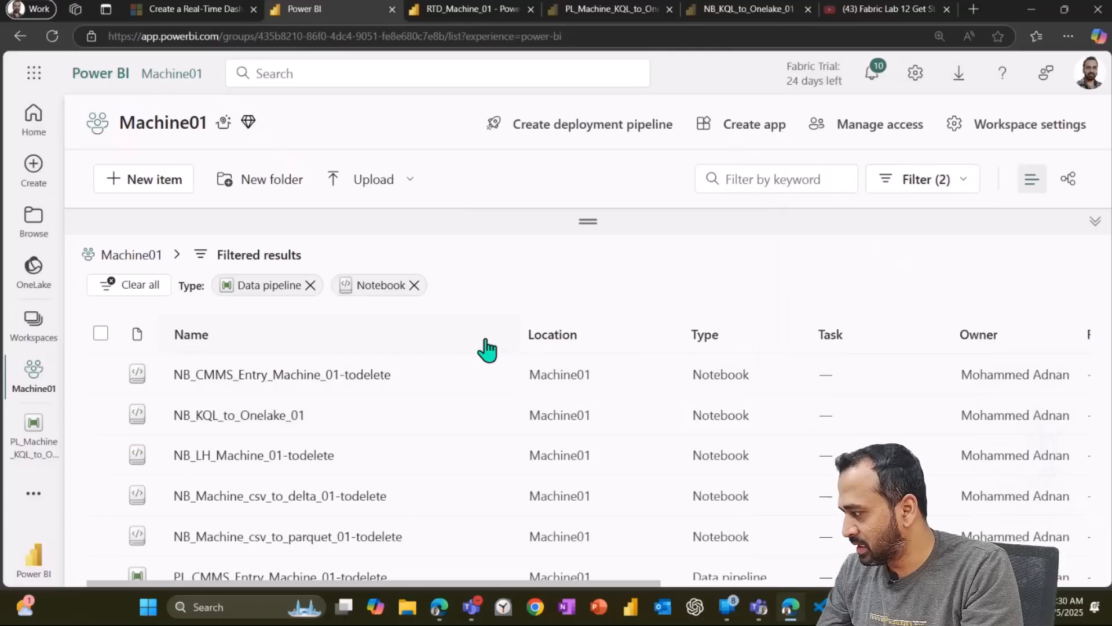
{"action": "left_click", "coordinate": [285, 418]}
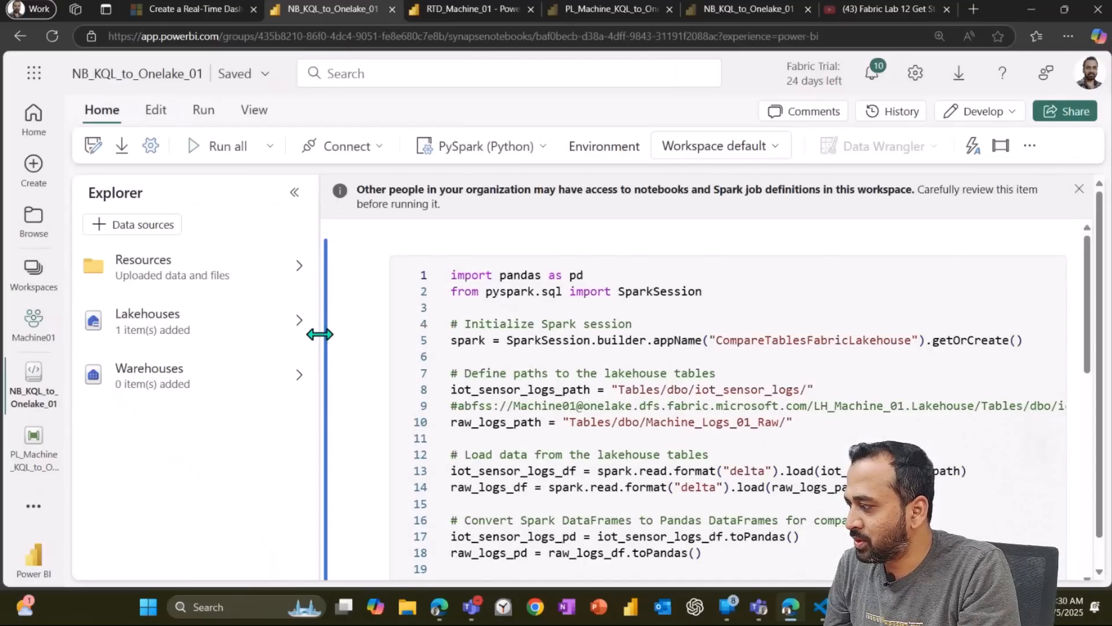
{"action": "left_click", "coordinate": [301, 194]}
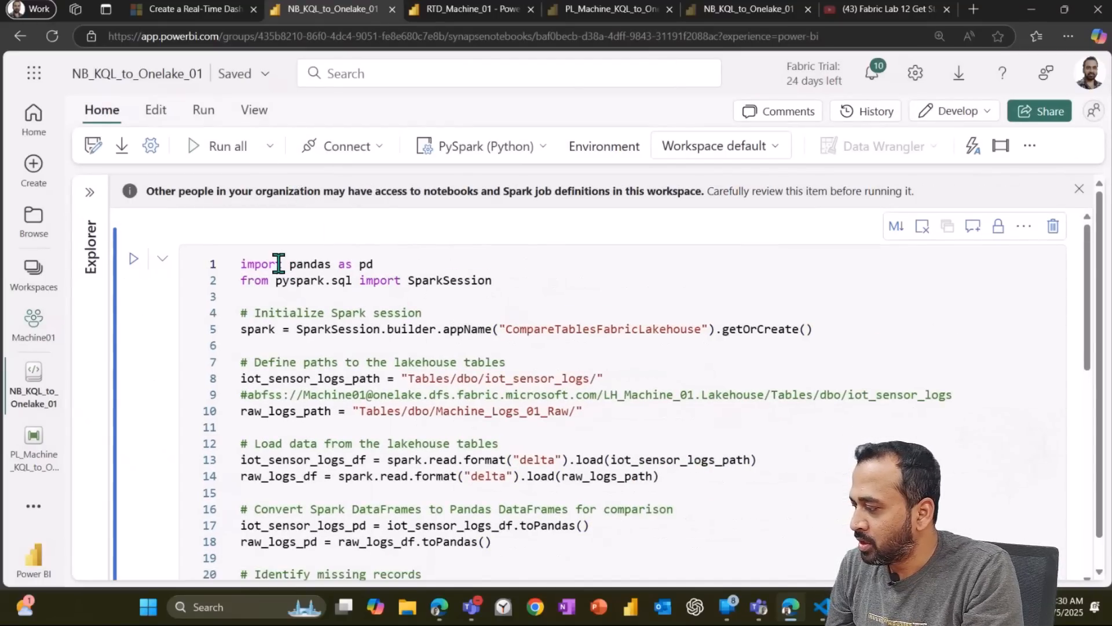
Step: Read through the notebook's imports, Spark session setup and the two lakehouse table path definitions
{"action": "scroll", "coordinate": [377, 290], "scroll_direction": "down", "scroll_amount": 2}
{"action": "scroll", "coordinate": [383, 297], "scroll_direction": "down", "scroll_amount": 3}
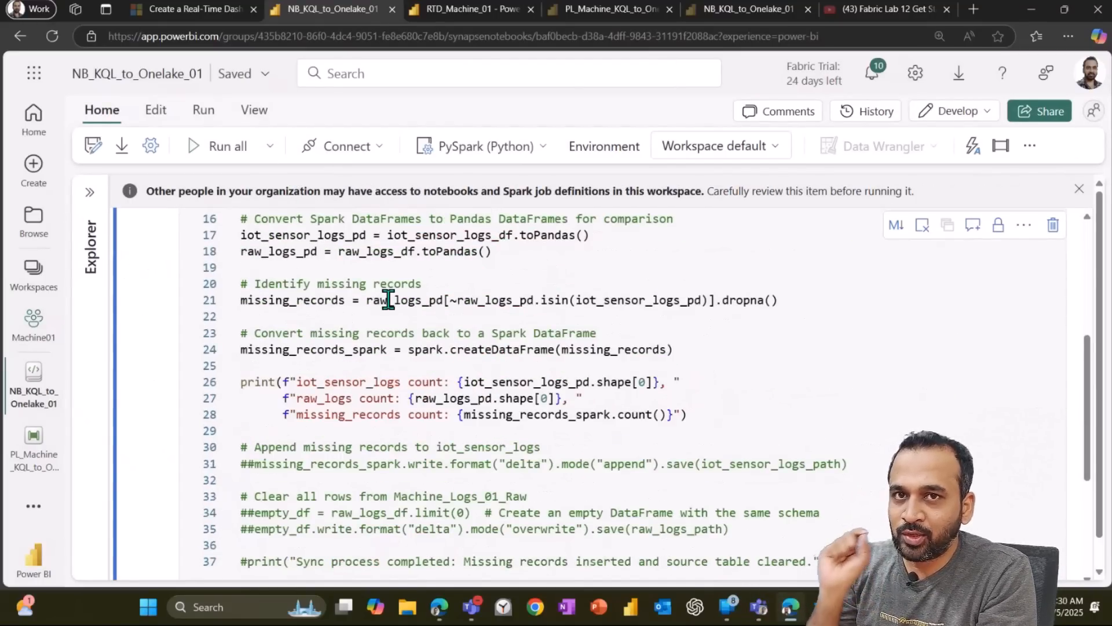
{"action": "scroll", "coordinate": [387, 298], "scroll_direction": "up", "scroll_amount": 5}
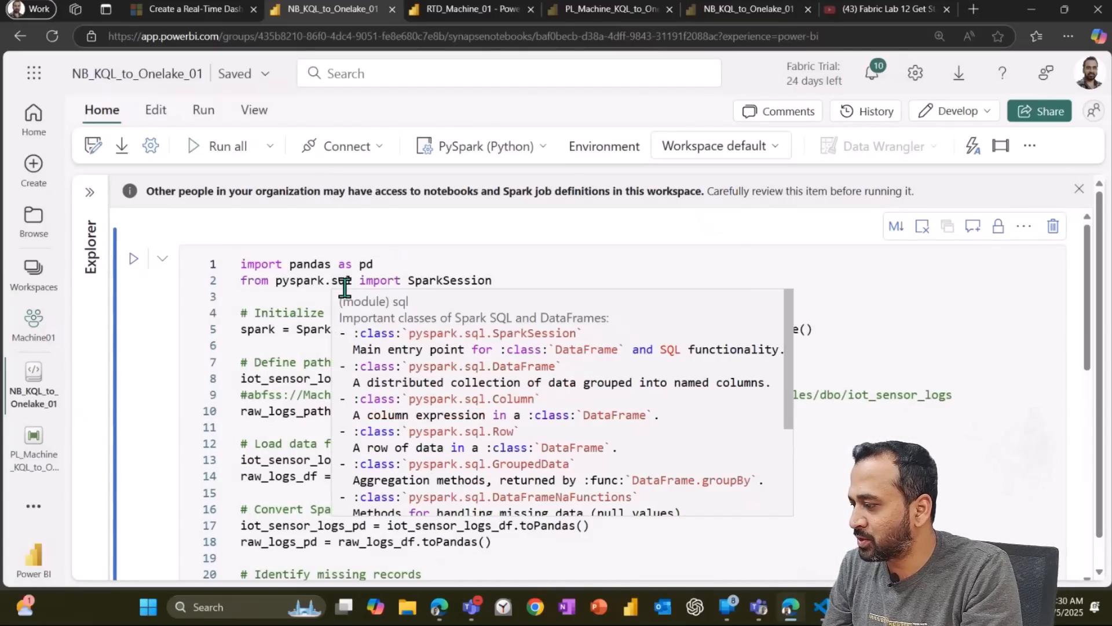
{"action": "left_click", "coordinate": [1068, 35]}
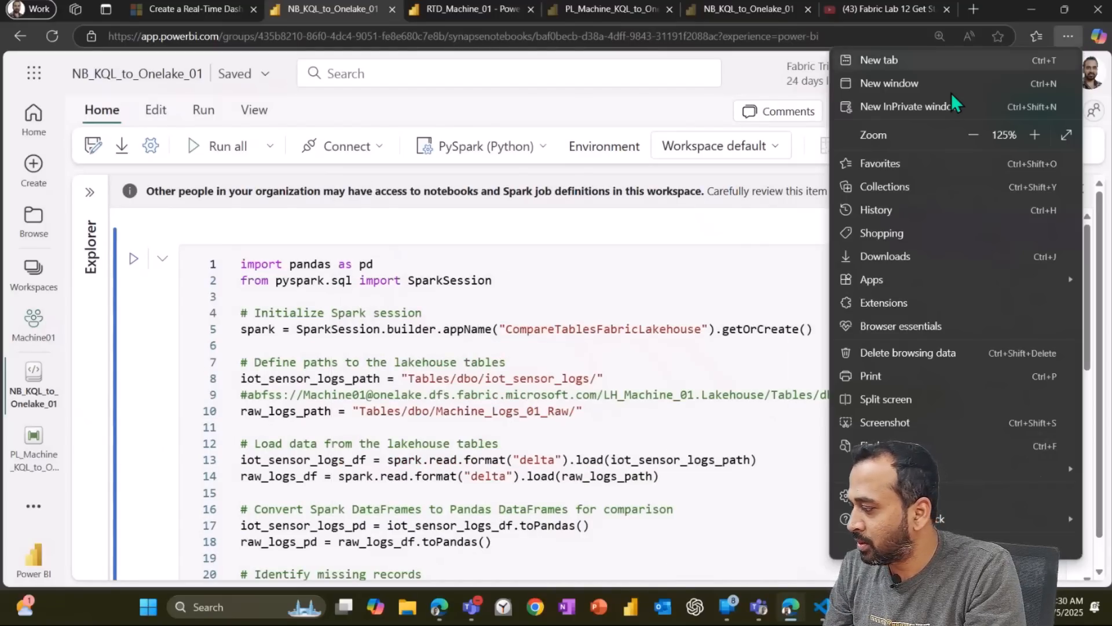
{"action": "left_click", "coordinate": [573, 296]}
{"action": "left_click_drag", "start_coordinate": [241, 264], "coordinate": [374, 264]}
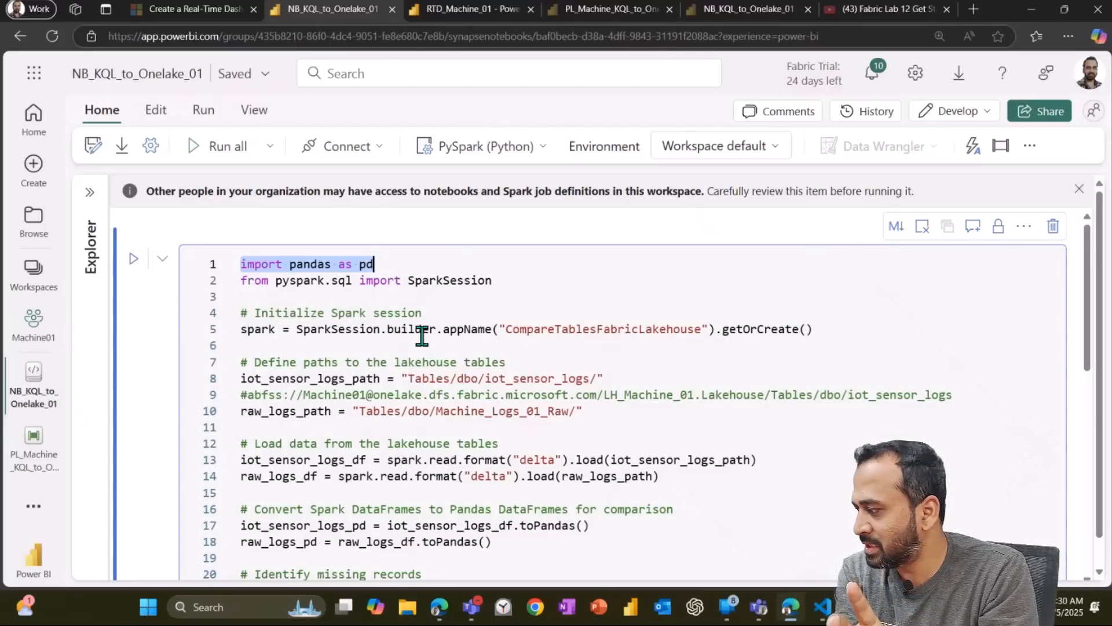
{"action": "scroll", "coordinate": [454, 365], "scroll_direction": "down", "scroll_amount": 1}
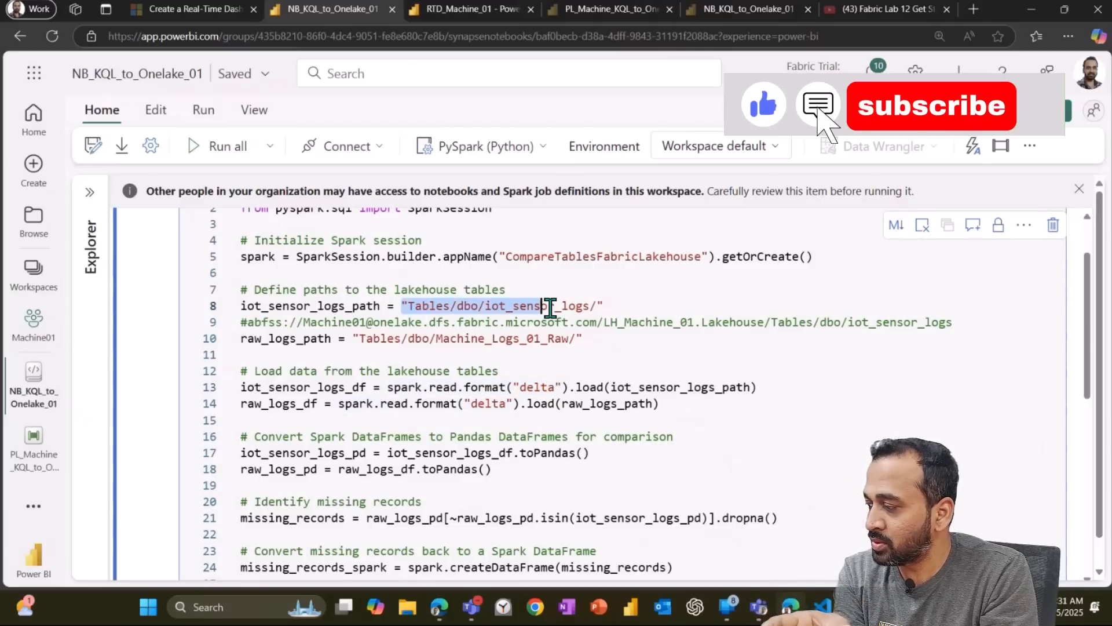
{"action": "left_click", "coordinate": [446, 341]}
{"action": "left_click", "coordinate": [320, 307]}
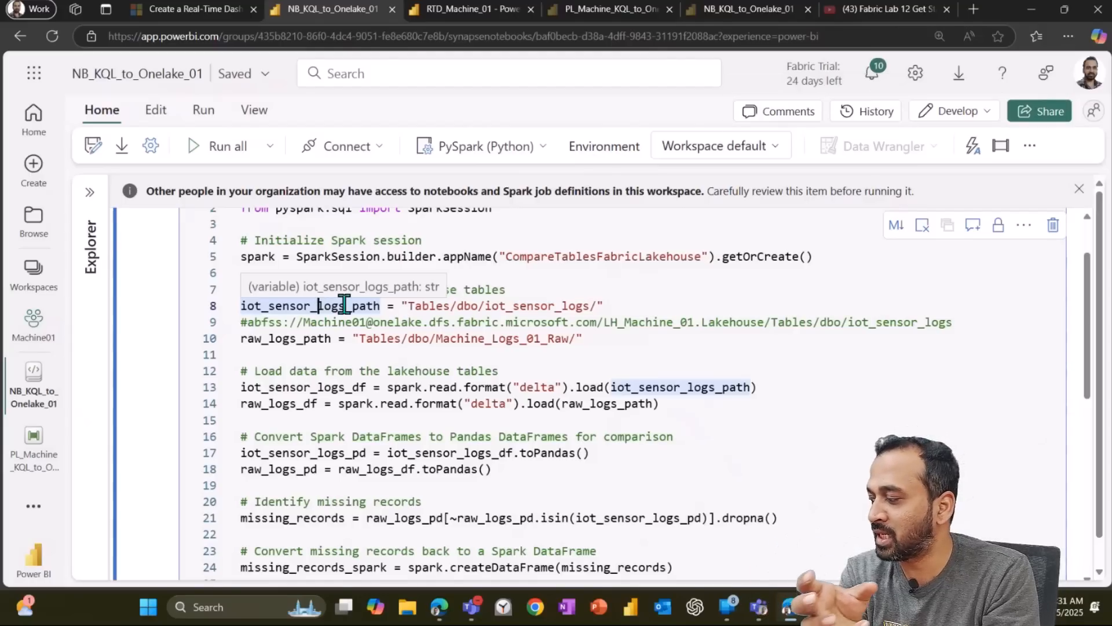
Step: Examine the code that loads both Delta tables and converts them to pandas DataFrames
{"action": "left_click_drag", "start_coordinate": [423, 337], "coordinate": [568, 337]}
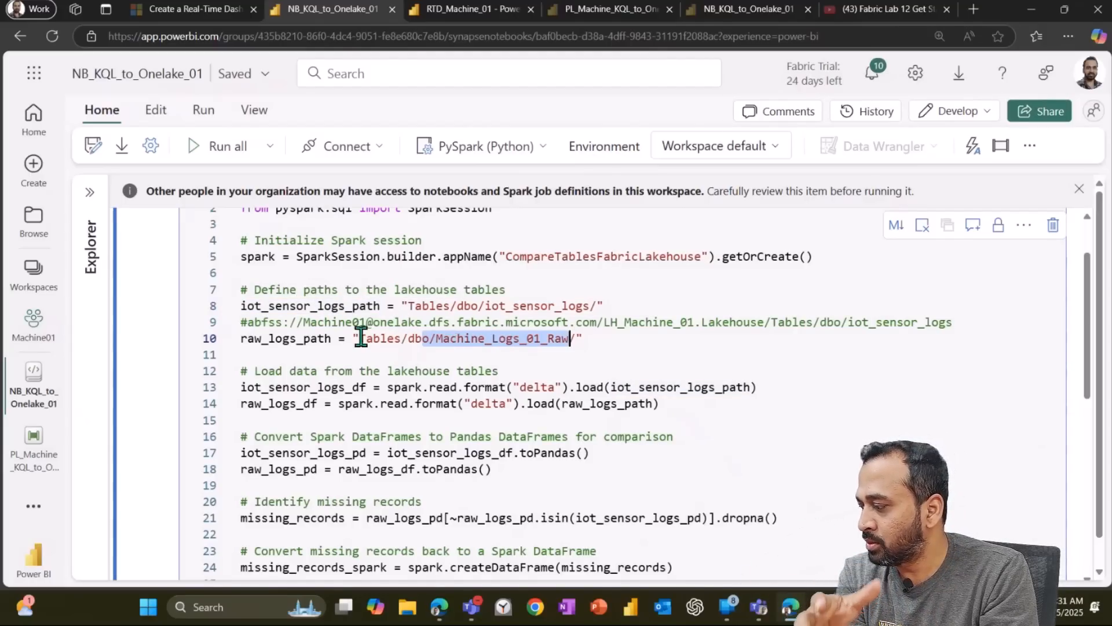
{"action": "left_click_drag", "start_coordinate": [463, 385], "coordinate": [619, 386]}
{"action": "left_click", "coordinate": [333, 387]}
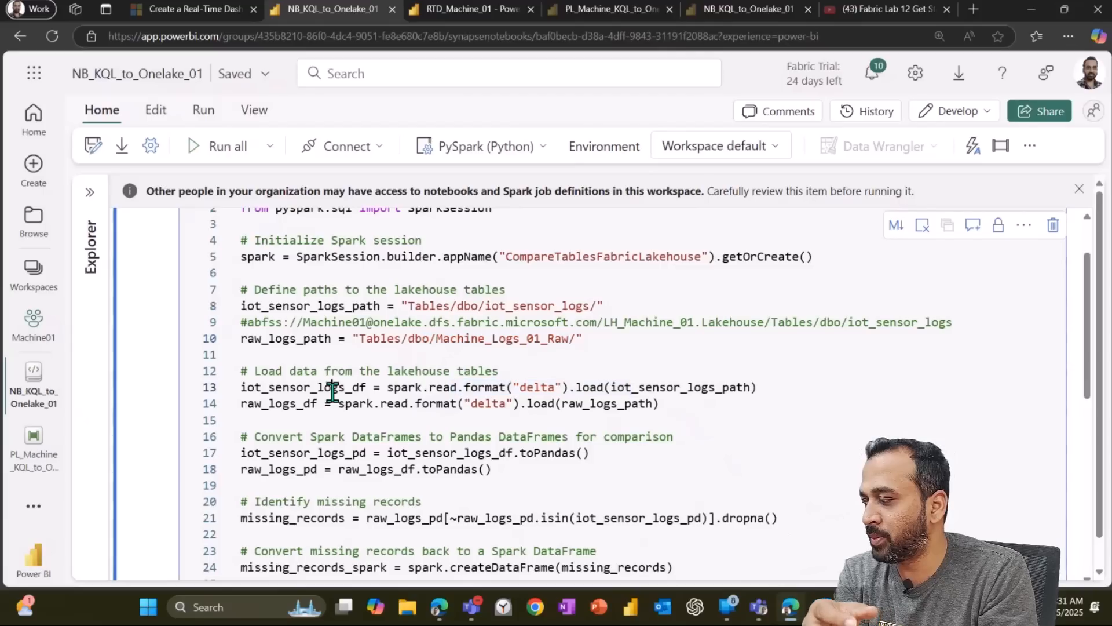
{"action": "left_click", "coordinate": [293, 404]}
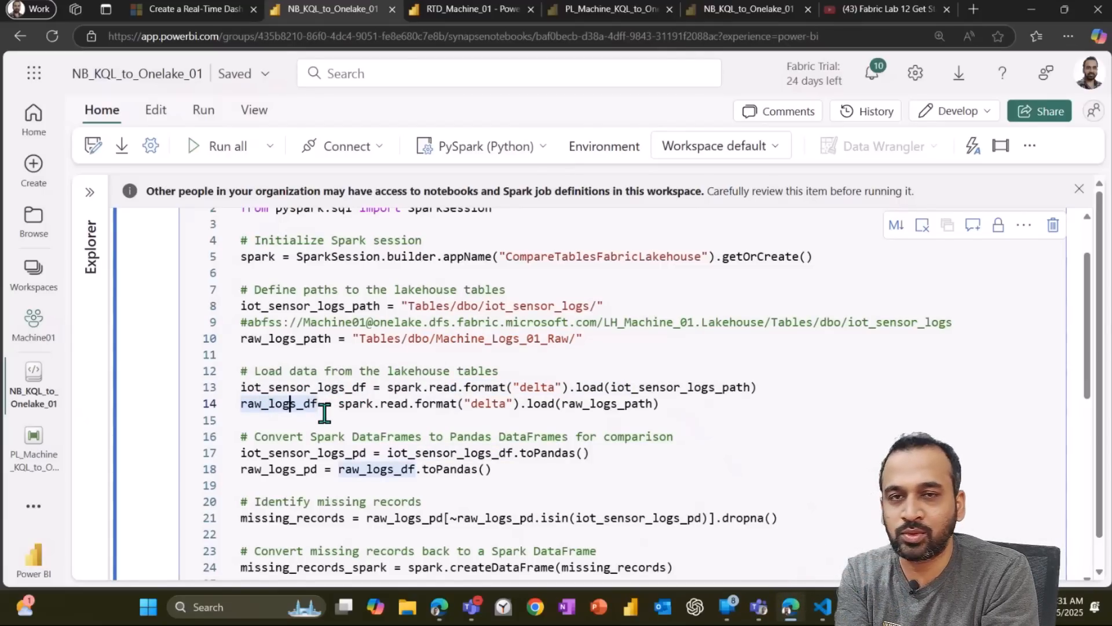
{"action": "scroll", "coordinate": [435, 374], "scroll_direction": "down", "scroll_amount": 3}
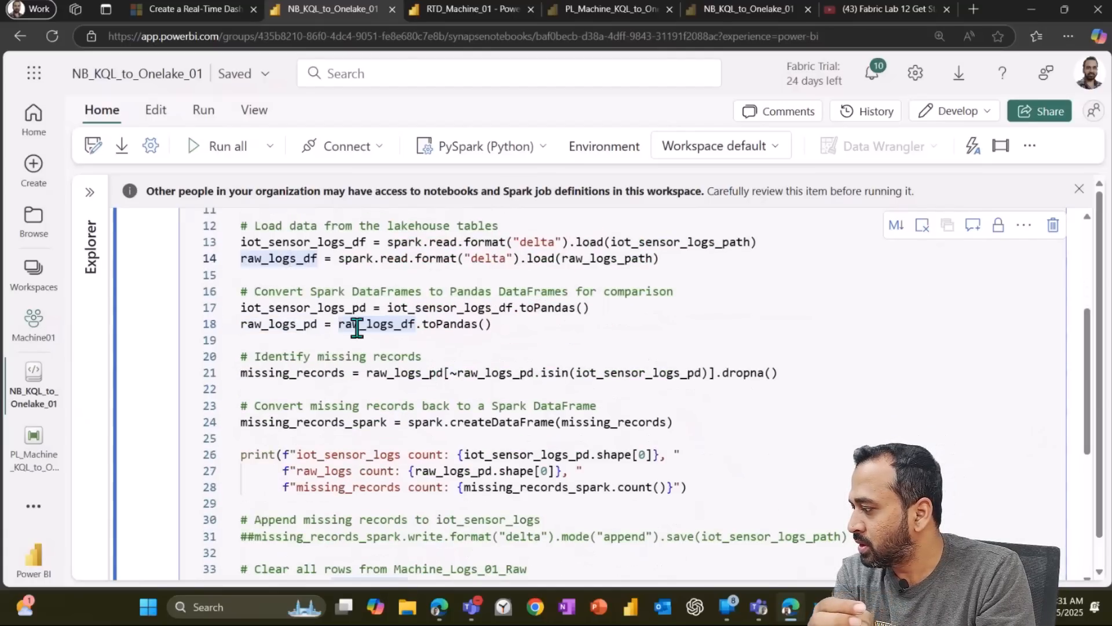
{"action": "left_click_drag", "start_coordinate": [267, 291], "coordinate": [666, 292]}
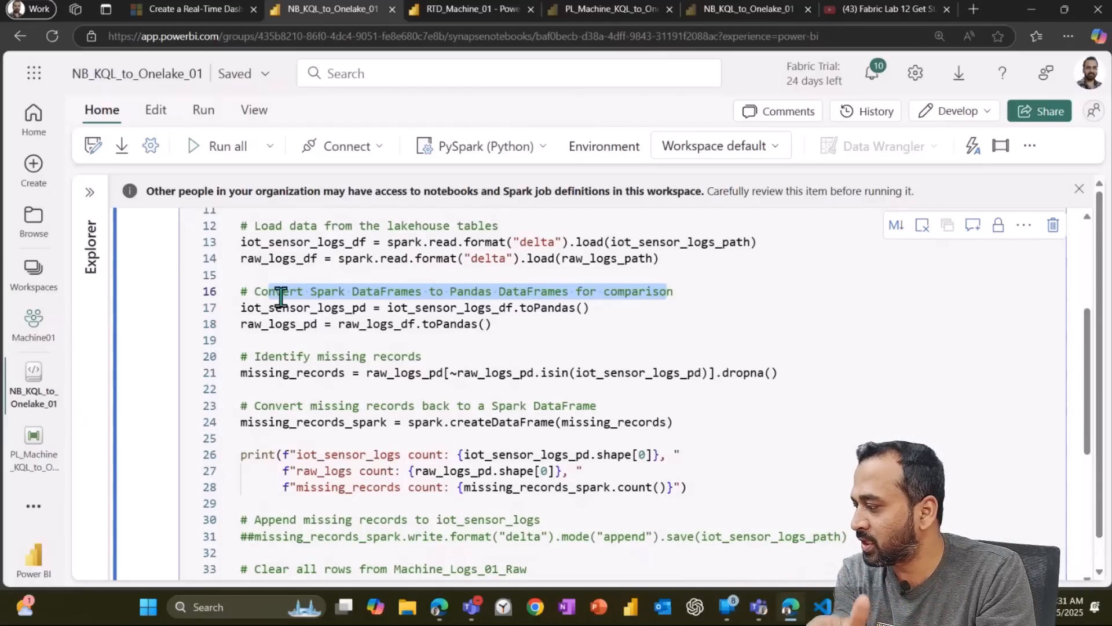
{"action": "left_click", "coordinate": [334, 297]}
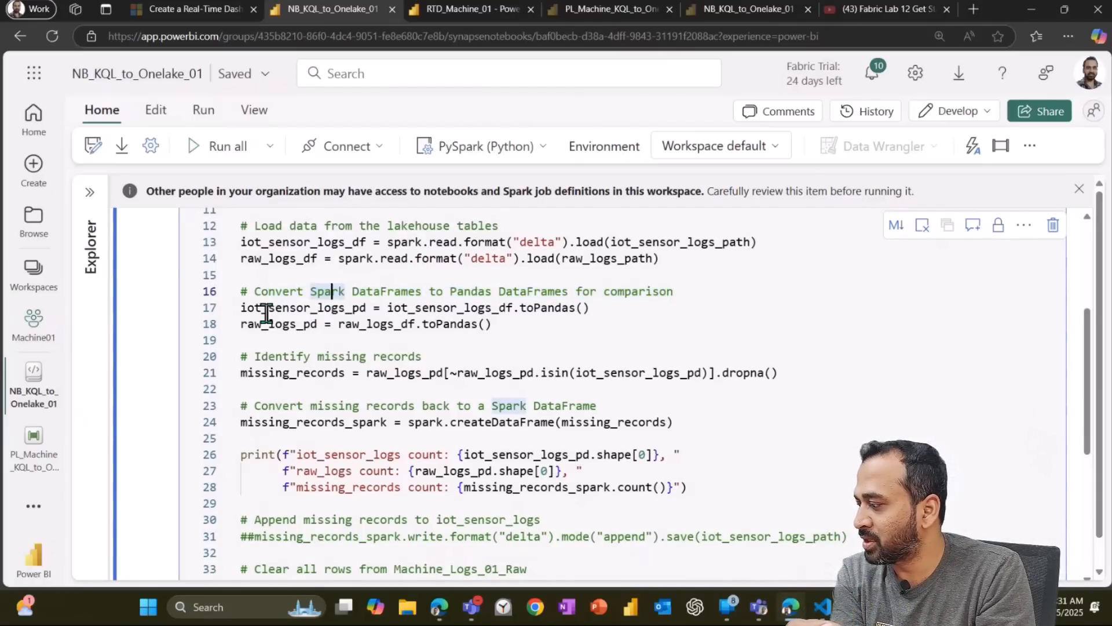
{"action": "left_click_drag", "start_coordinate": [268, 308], "coordinate": [362, 308]}
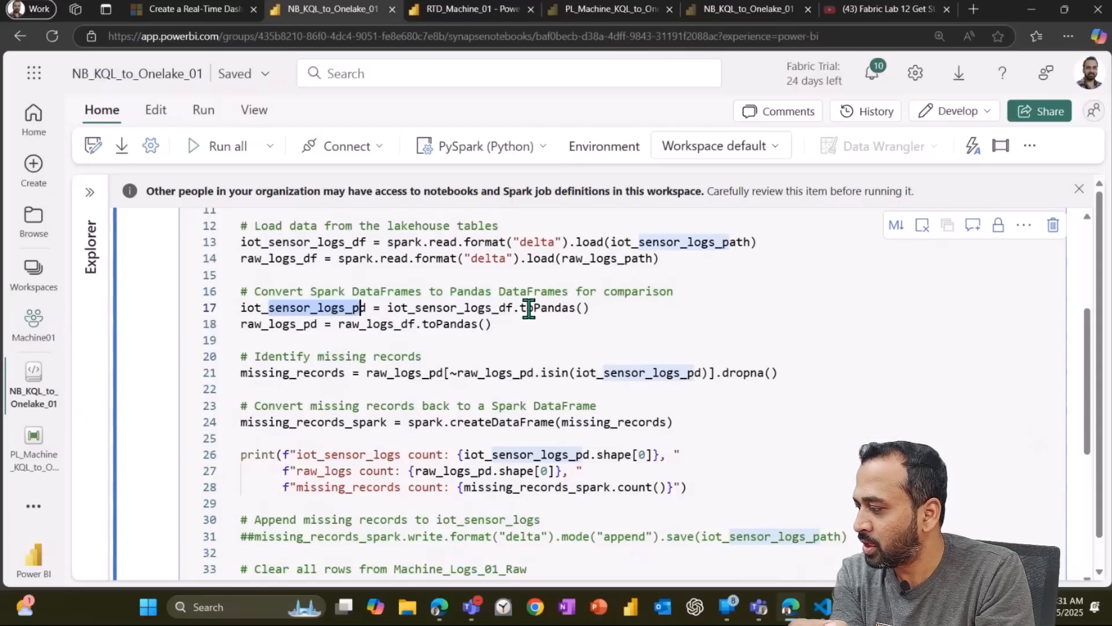
{"action": "left_click_drag", "start_coordinate": [520, 307], "coordinate": [582, 307]}
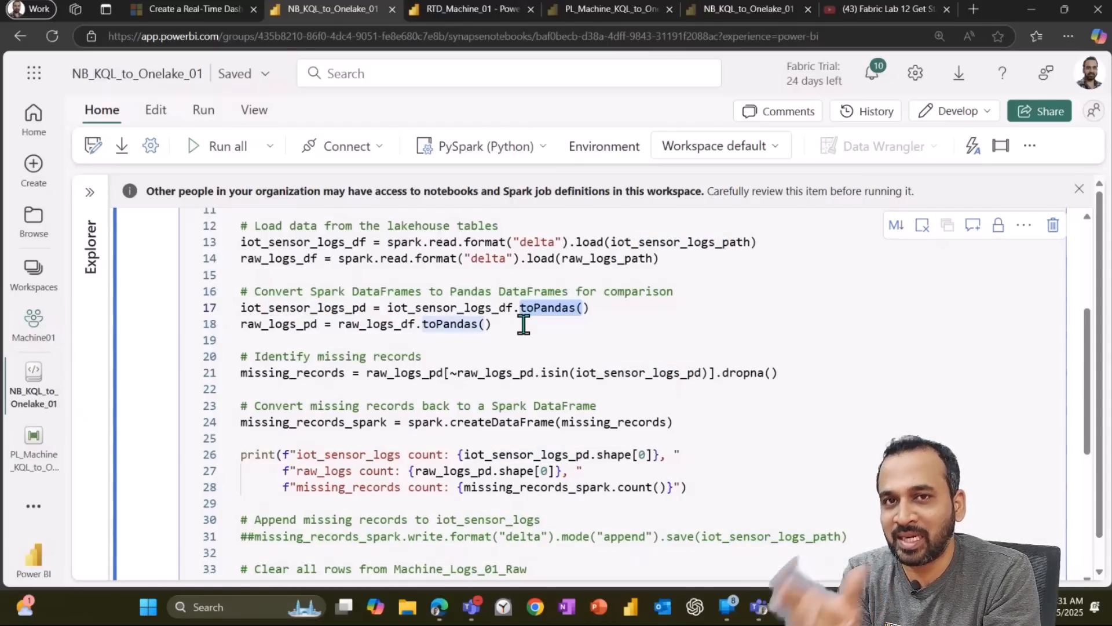
{"action": "left_click_drag", "start_coordinate": [268, 307], "coordinate": [360, 324]}
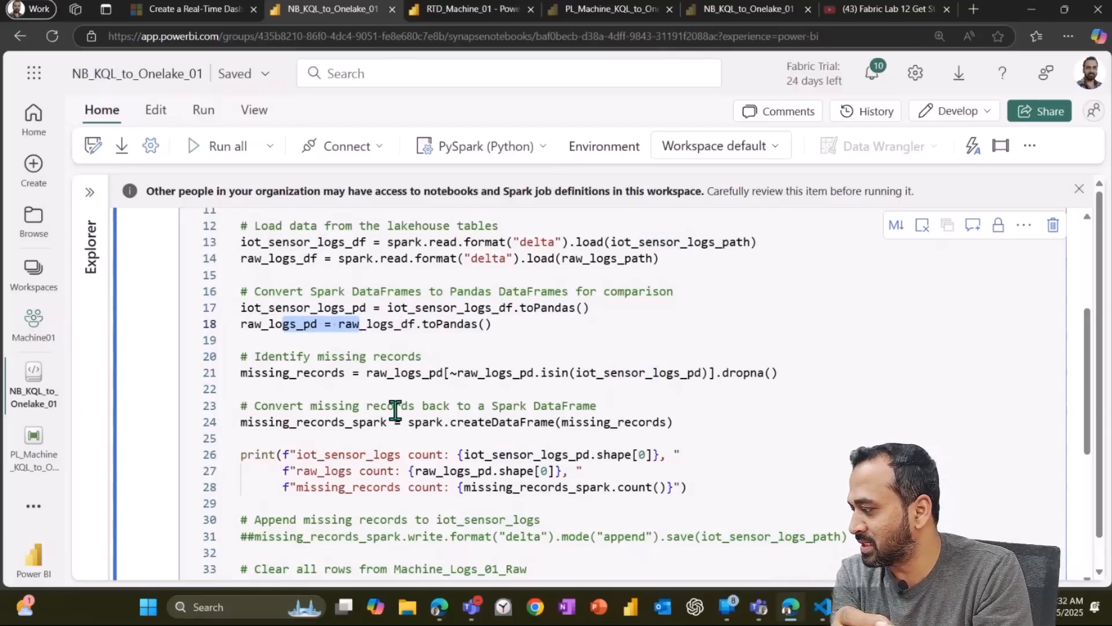
Step: Examine the missing-records comparison logic and its conversion back to a Spark DataFrame with the count printout
{"action": "key", "text": "Up"}
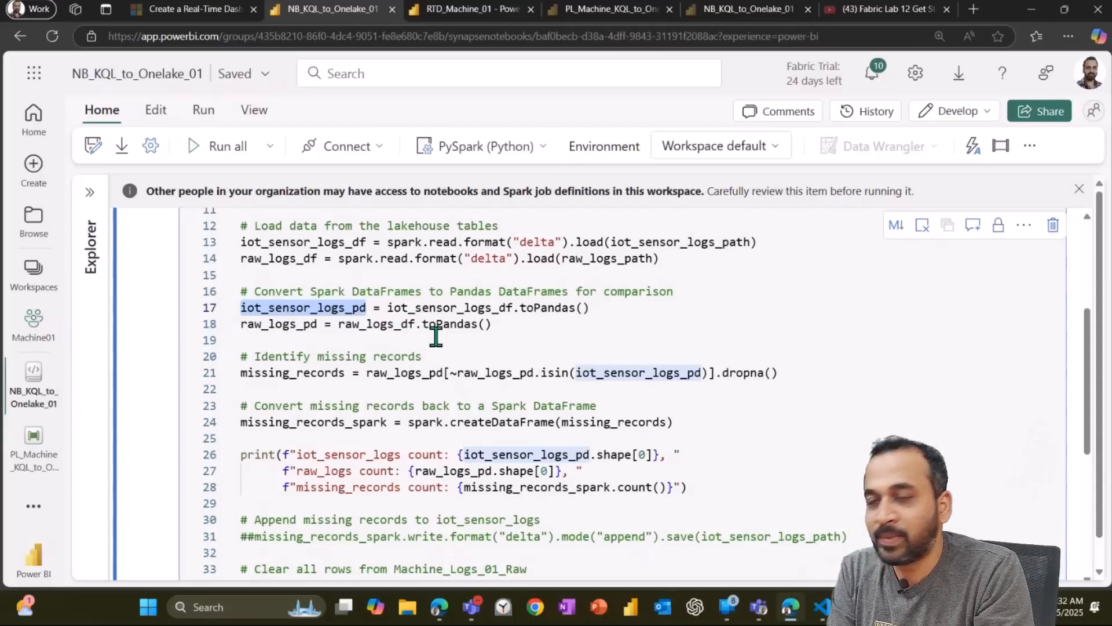
{"action": "left_click", "coordinate": [420, 373]}
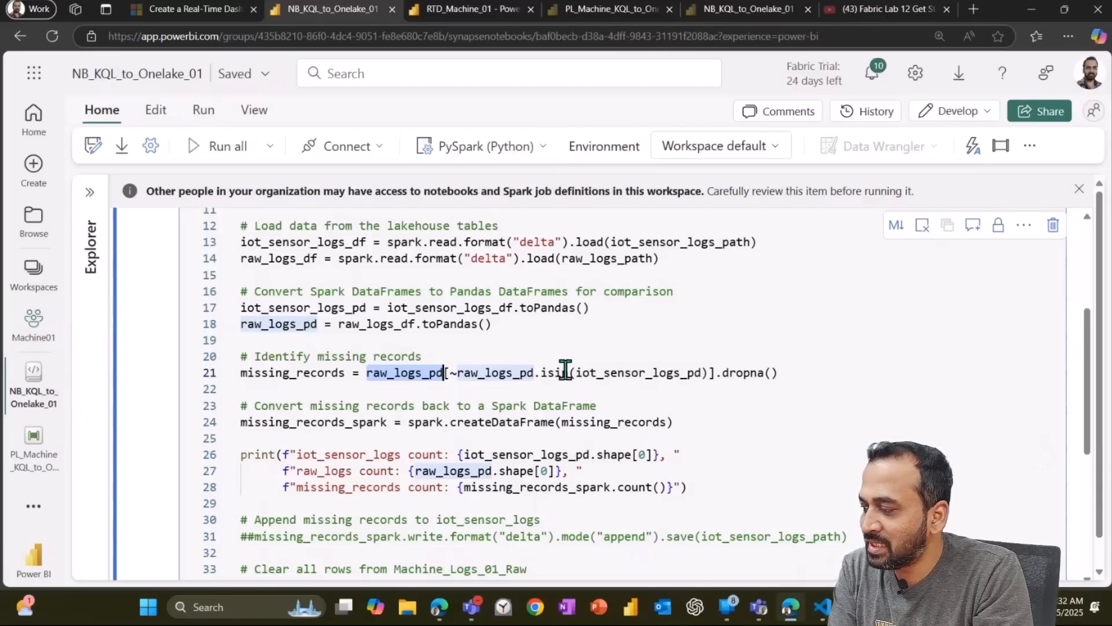
{"action": "left_click_drag", "start_coordinate": [591, 372], "coordinate": [715, 372]}
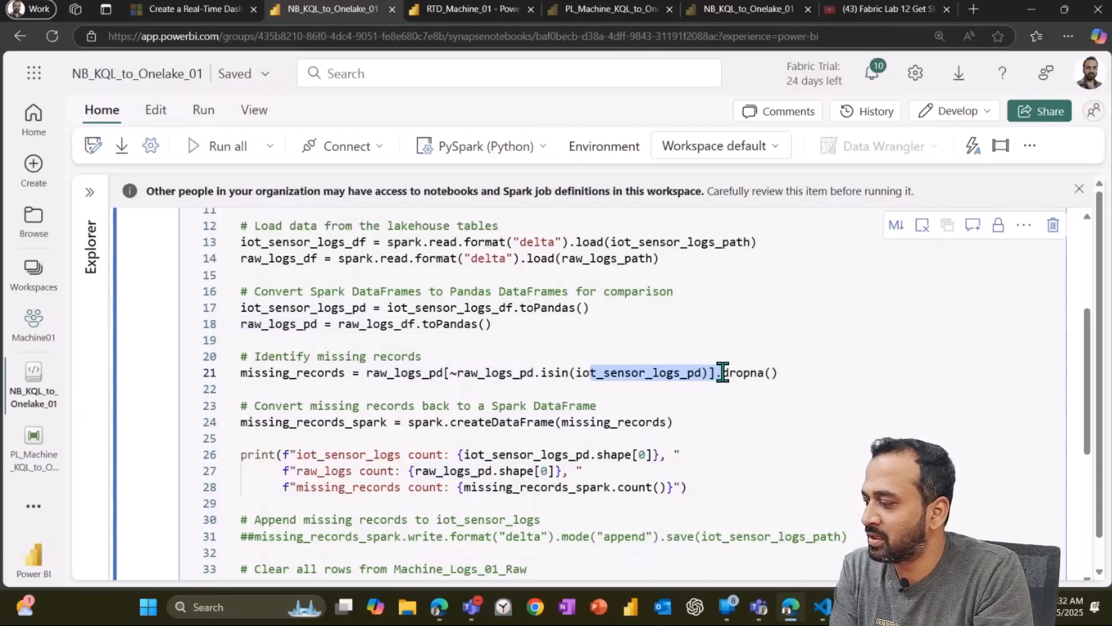
{"action": "double_click", "coordinate": [336, 308]}
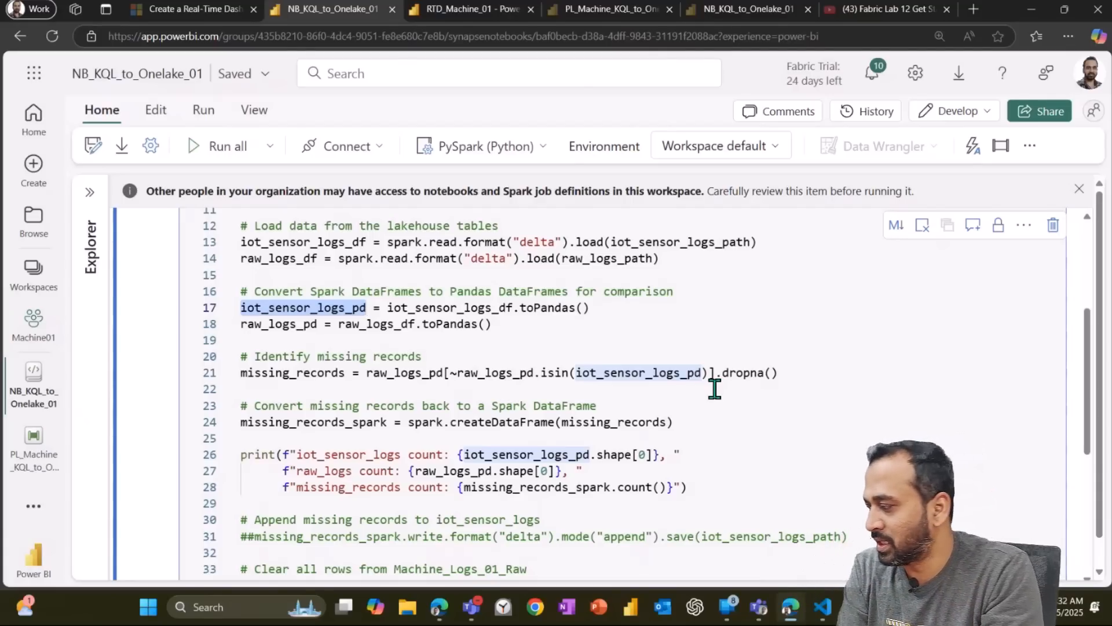
{"action": "left_click_drag", "start_coordinate": [409, 406], "coordinate": [615, 399]}
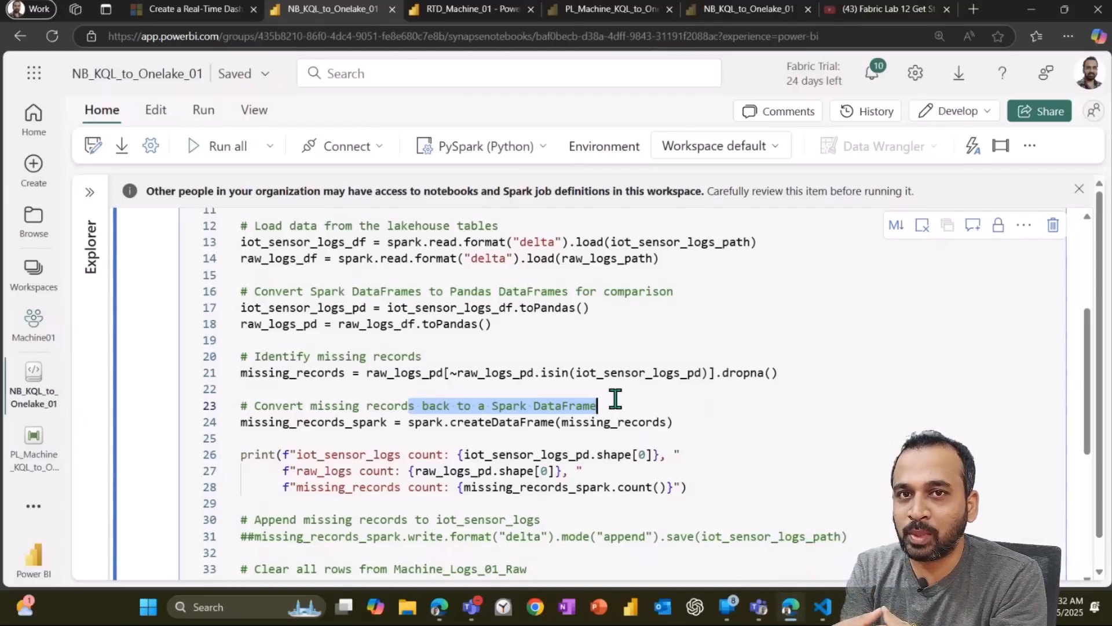
{"action": "double_click", "coordinate": [278, 421]}
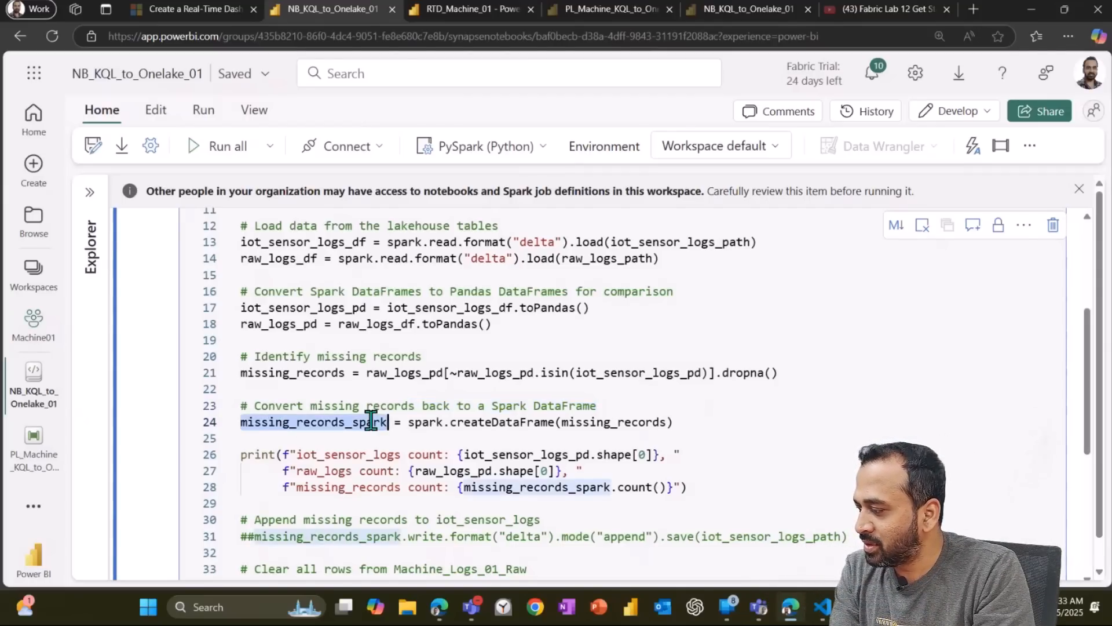
{"action": "double_click", "coordinate": [611, 422]}
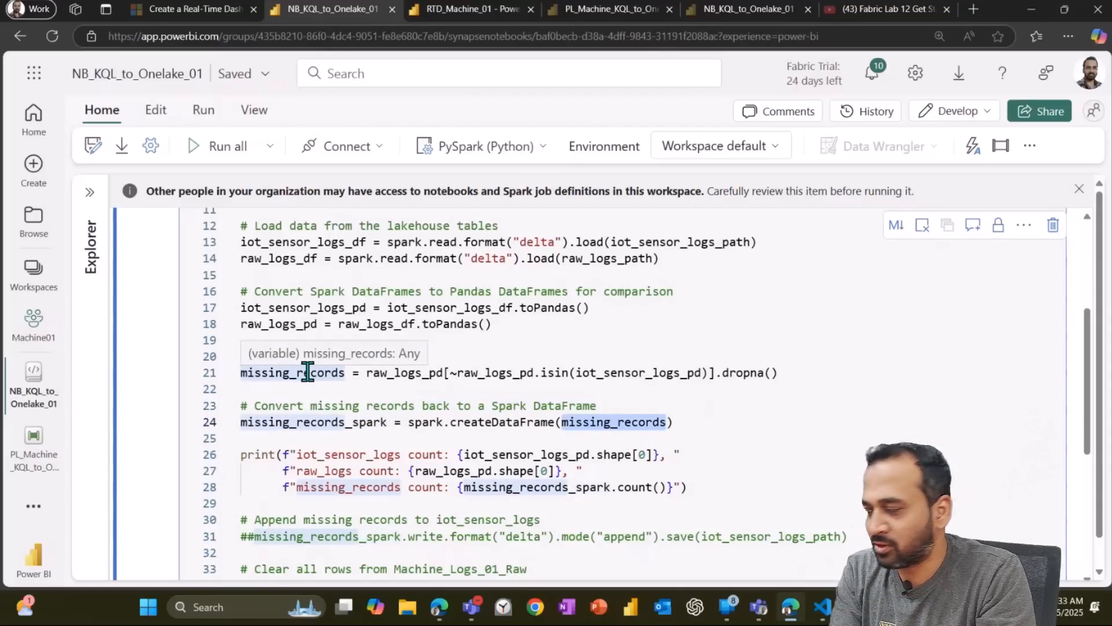
{"action": "double_click", "coordinate": [452, 422]}
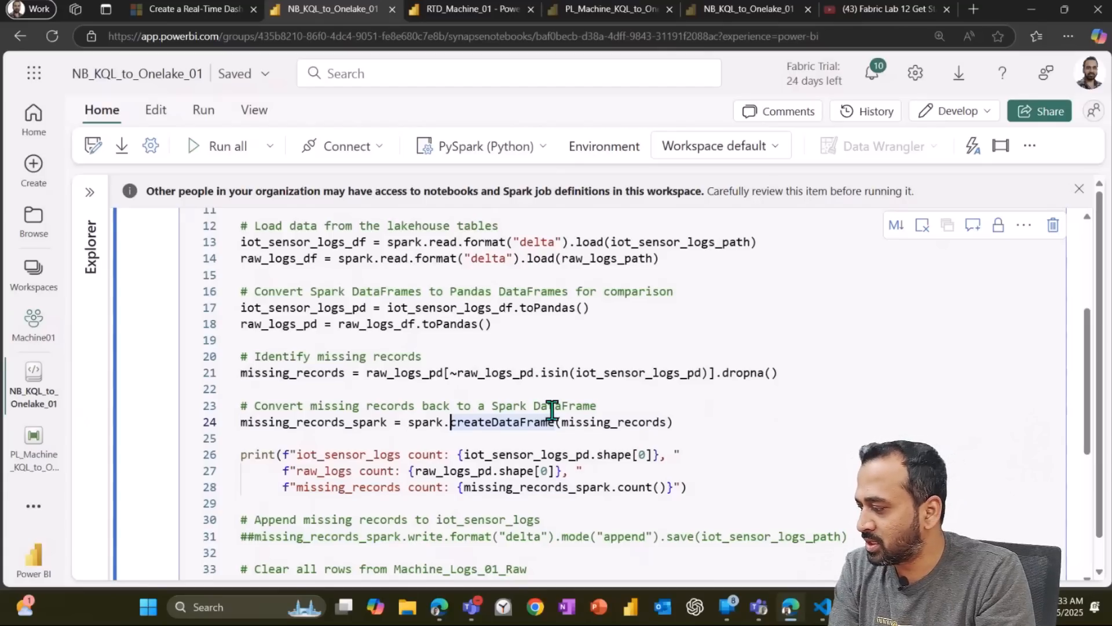
{"action": "scroll", "coordinate": [288, 391], "scroll_direction": "down", "scroll_amount": 1}
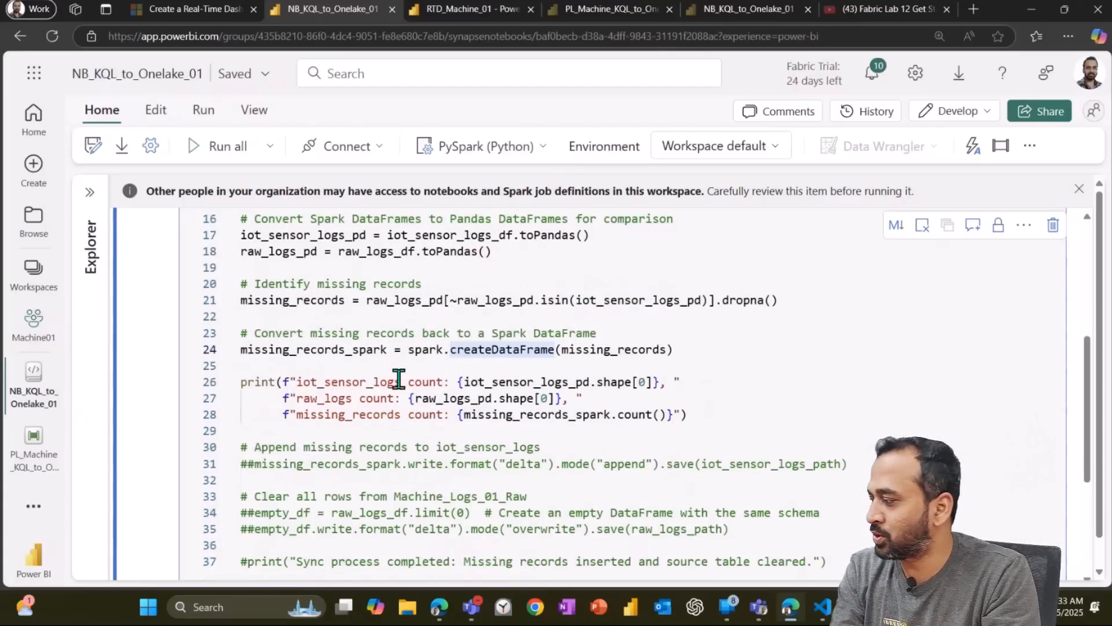
{"action": "scroll", "coordinate": [290, 348], "scroll_direction": "up", "scroll_amount": 4}
Step: Run the notebook's code cell
{"action": "left_click", "coordinate": [132, 259]}
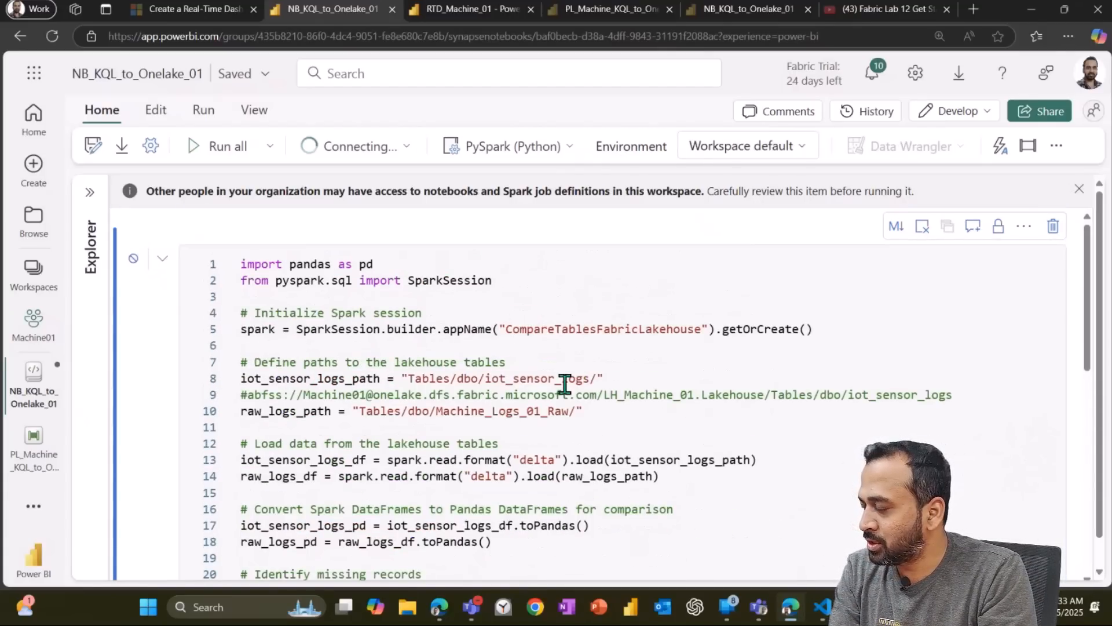
{"action": "scroll", "coordinate": [564, 384], "scroll_direction": "down", "scroll_amount": 4}
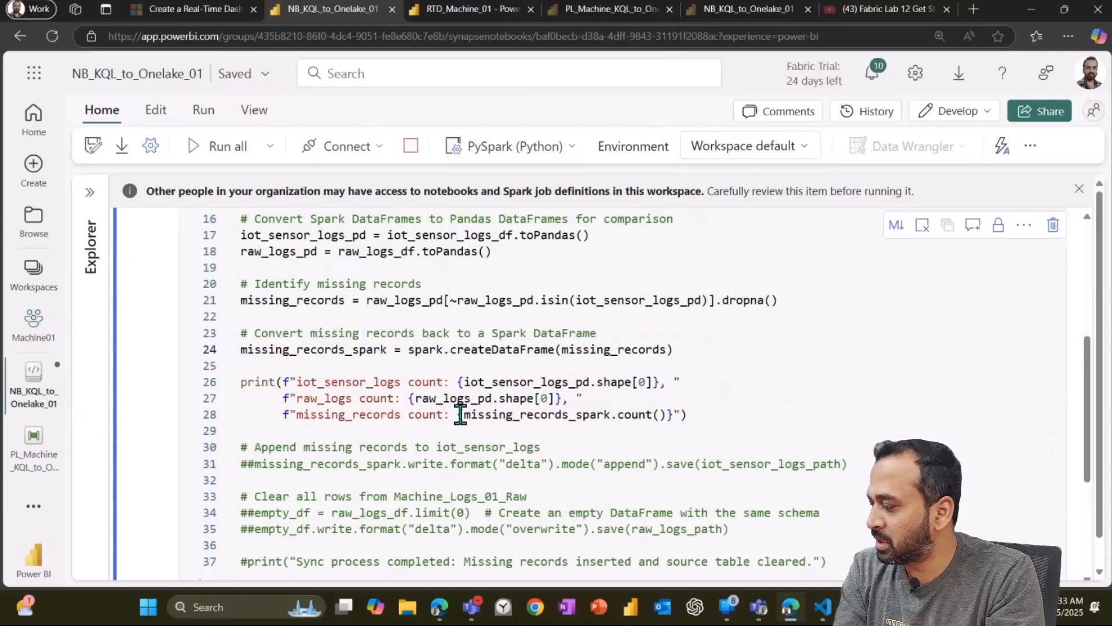
{"action": "scroll", "coordinate": [394, 405], "scroll_direction": "down", "scroll_amount": 2}
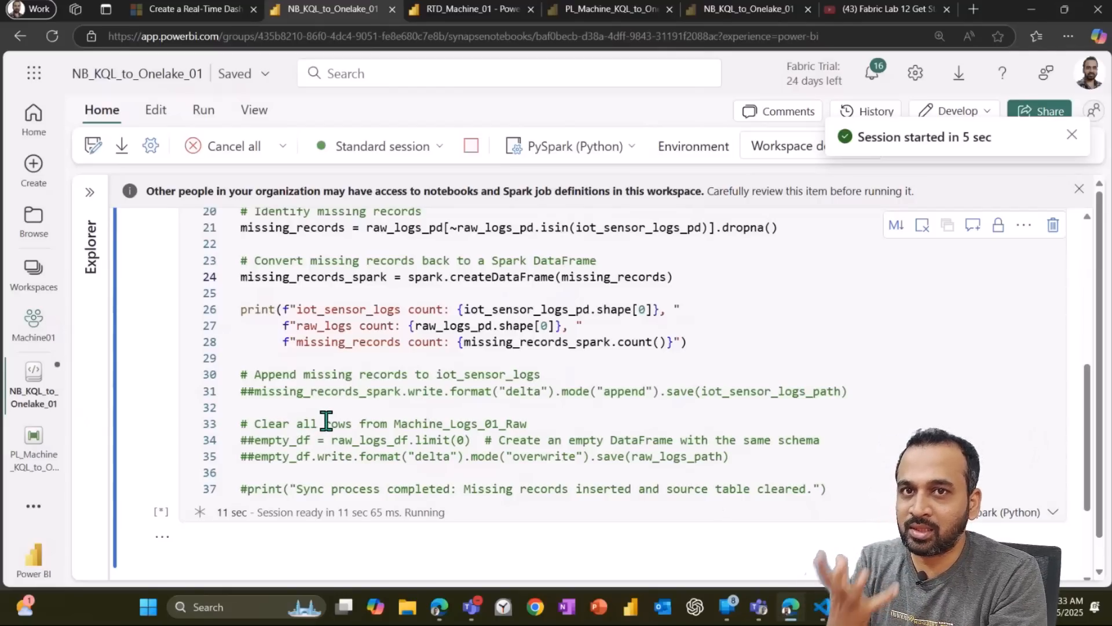
Step: Review the code that appends missing records to iot_sensor_logs and clears all rows from Machine_Logs_01_Raw
{"action": "left_click_drag", "start_coordinate": [265, 426], "coordinate": [537, 420]}
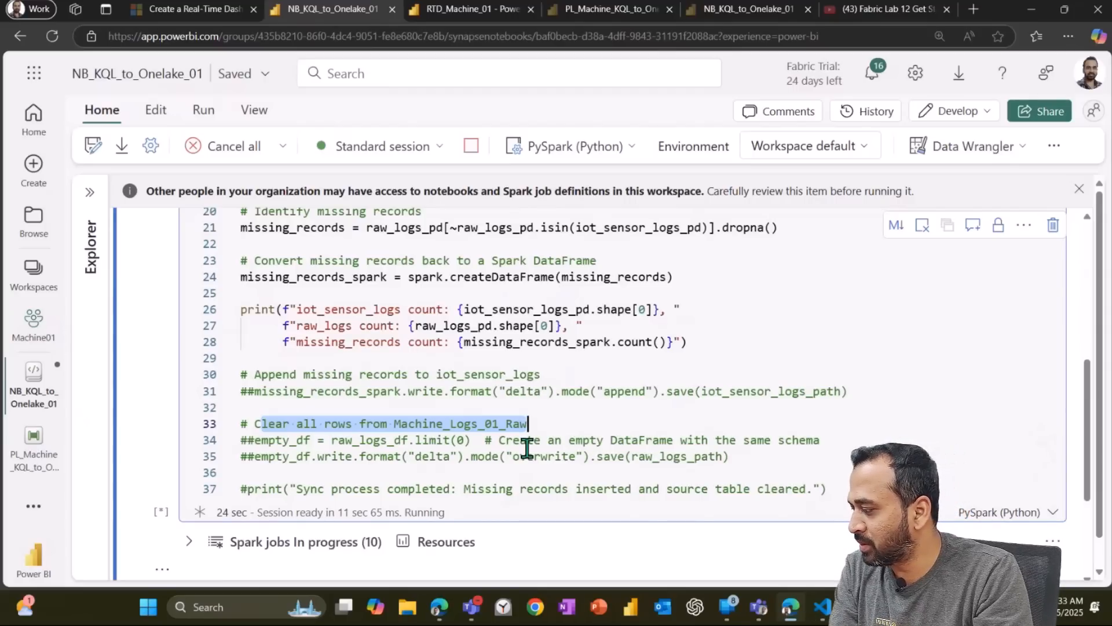
{"action": "scroll", "coordinate": [374, 355], "scroll_direction": "down", "scroll_amount": 2}
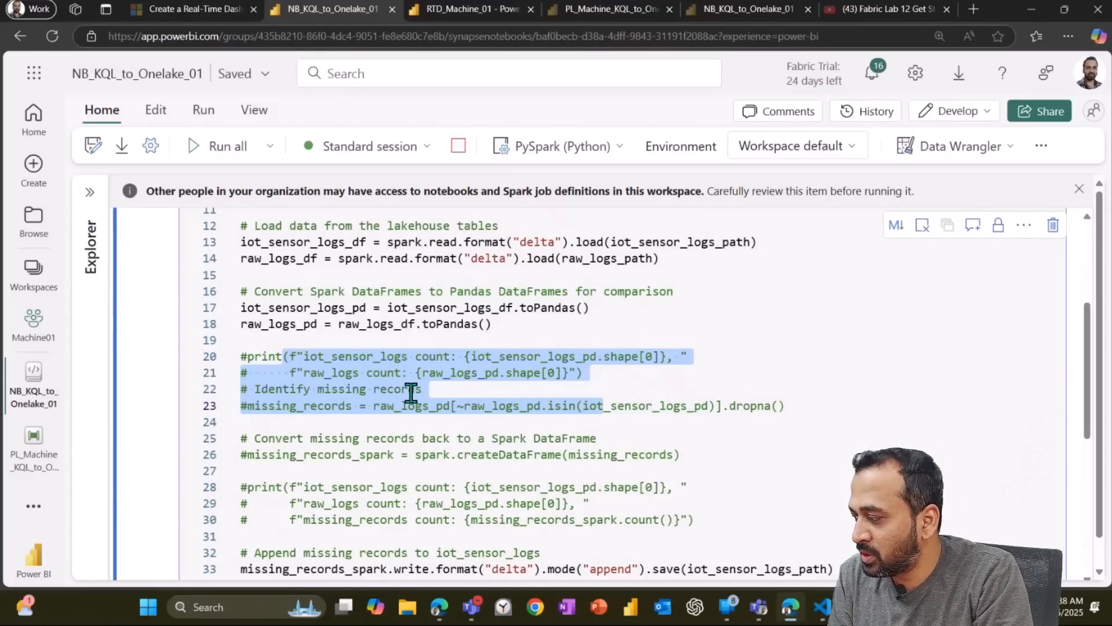
{"action": "scroll", "coordinate": [411, 393], "scroll_direction": "down", "scroll_amount": 3}
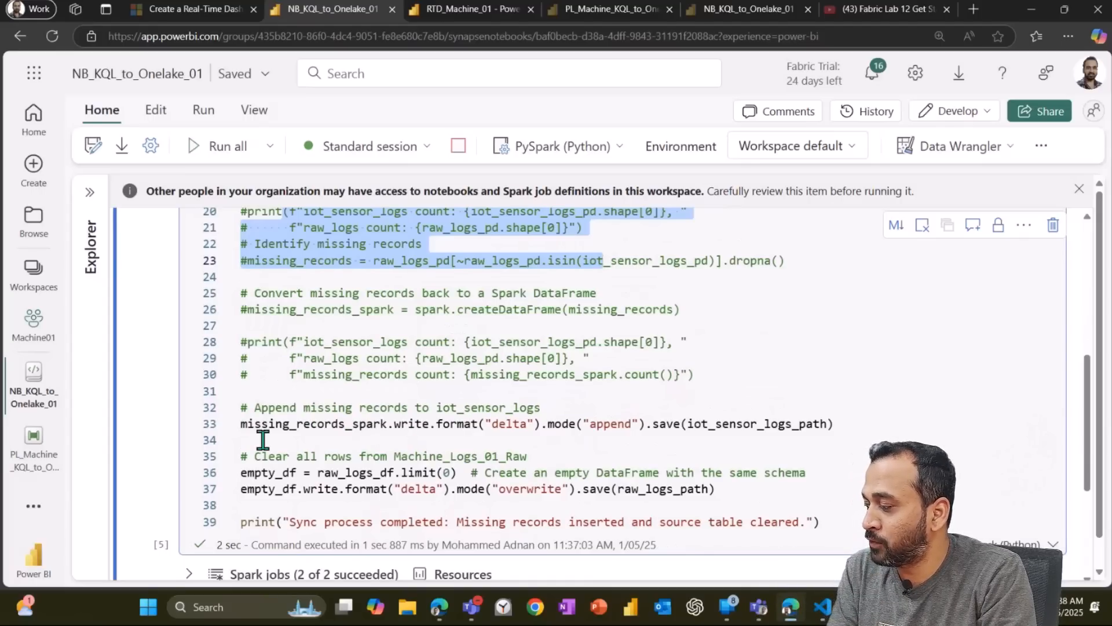
{"action": "left_click_drag", "start_coordinate": [257, 427], "coordinate": [497, 425]}
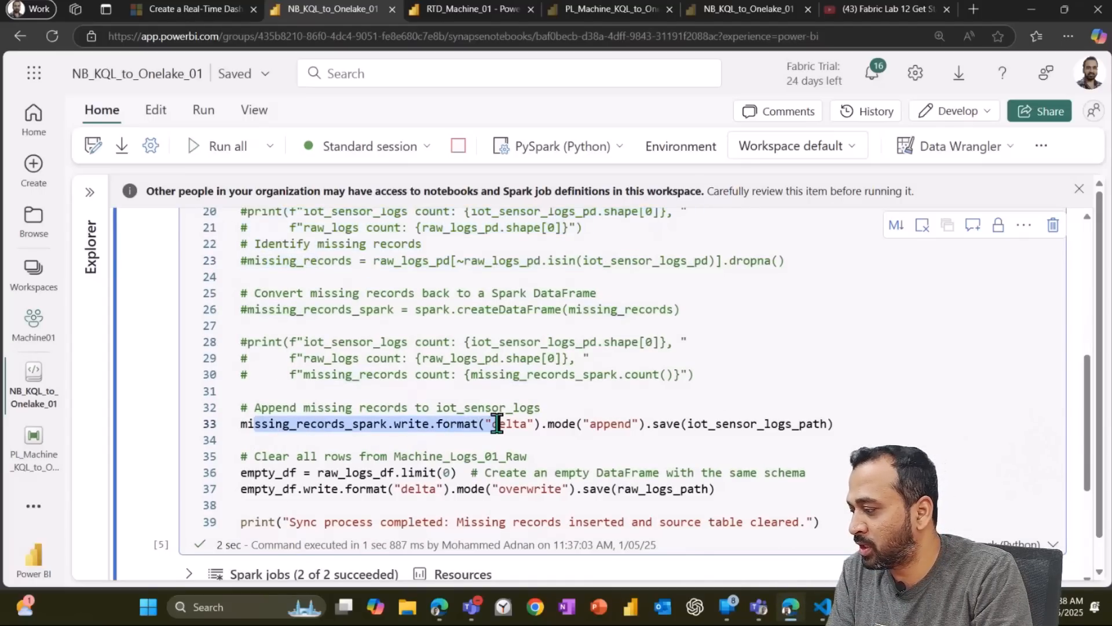
{"action": "left_click", "coordinate": [311, 425]}
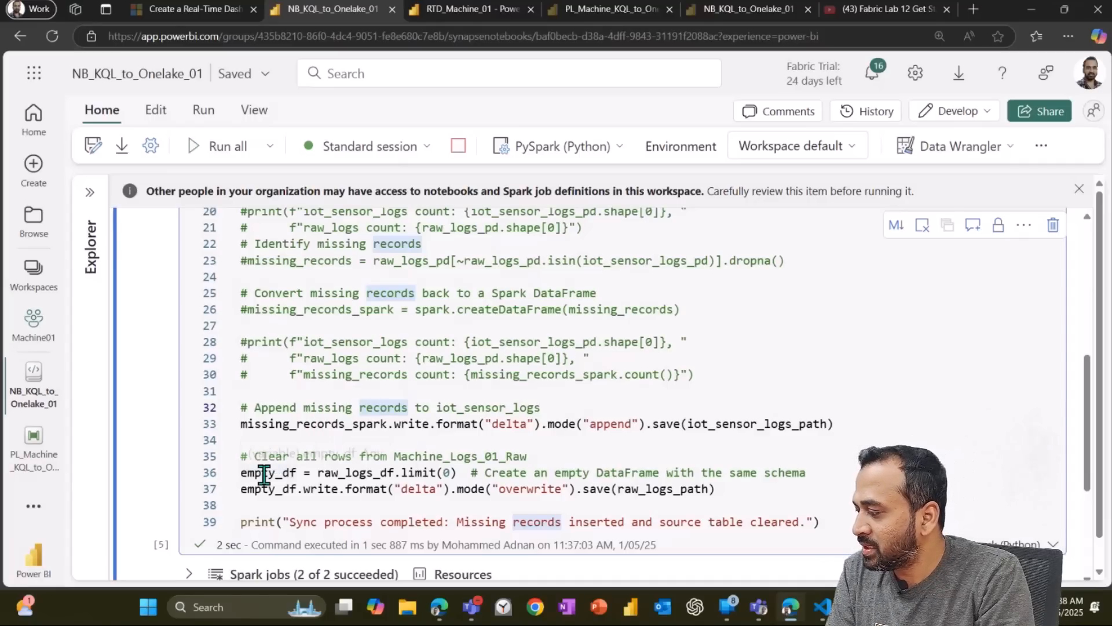
{"action": "left_click_drag", "start_coordinate": [240, 471], "coordinate": [339, 485]}
{"action": "left_click", "coordinate": [339, 487]}
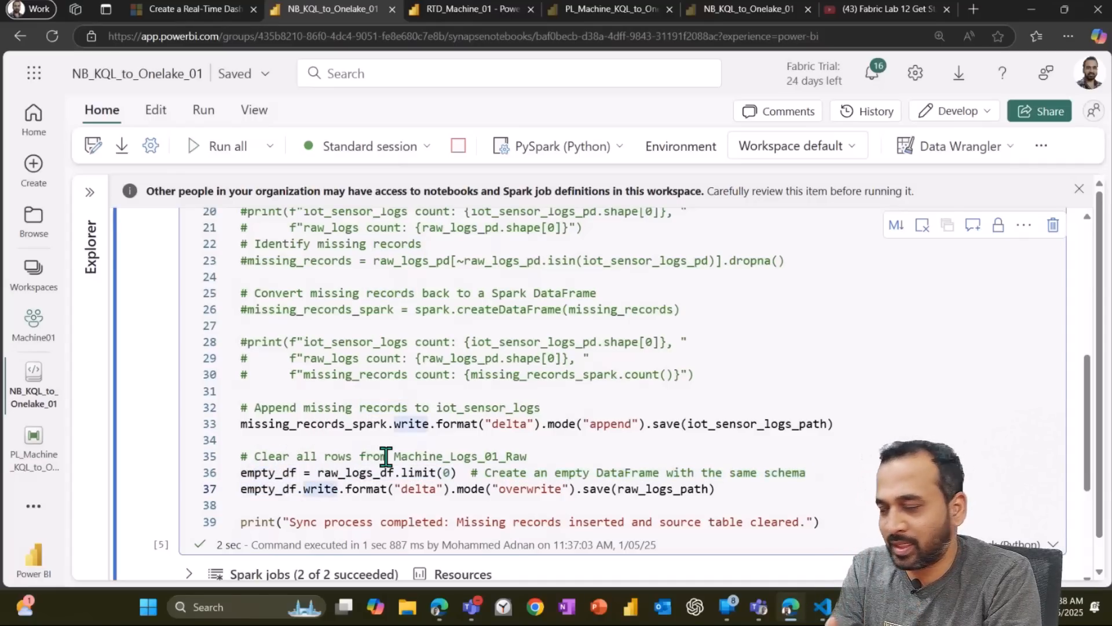
{"action": "left_click", "coordinate": [443, 472]}
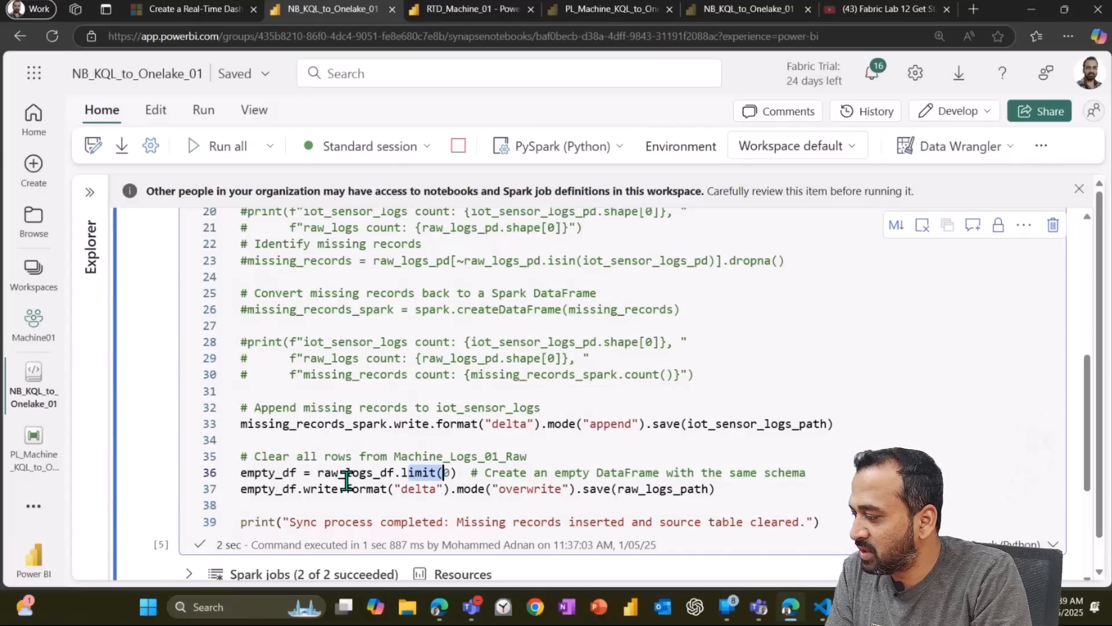
{"action": "left_click_drag", "start_coordinate": [439, 488], "coordinate": [717, 493]}
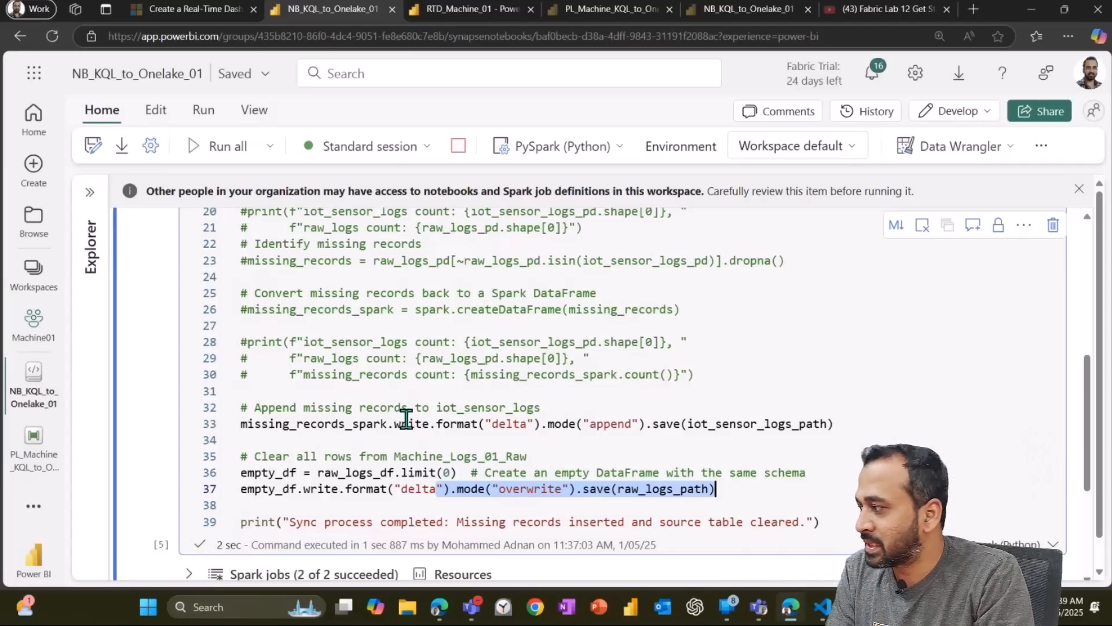
Step: Switch to the PL_Machine_KQL_to_Onelake_01 pipeline and run it
{"action": "left_click", "coordinate": [32, 457]}
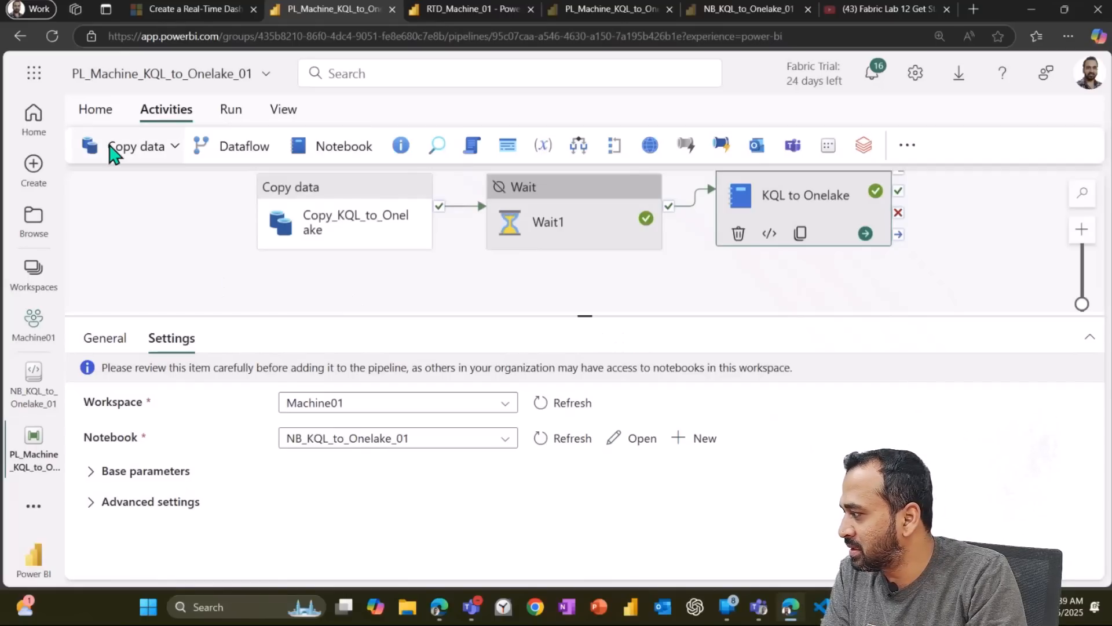
{"action": "left_click", "coordinate": [96, 111]}
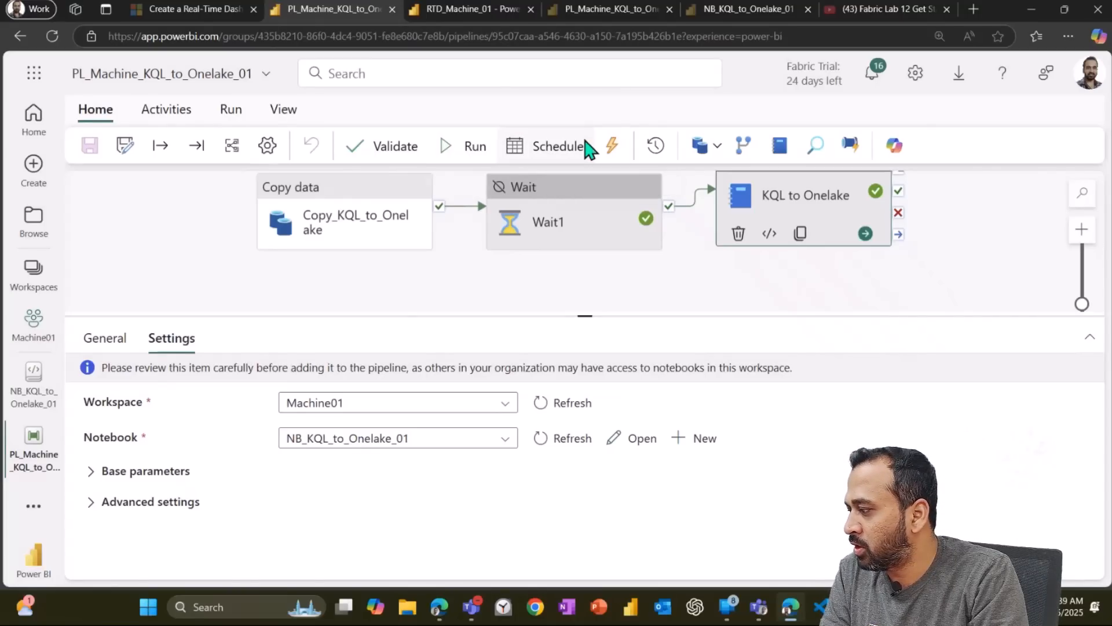
{"action": "left_click", "coordinate": [463, 154]}
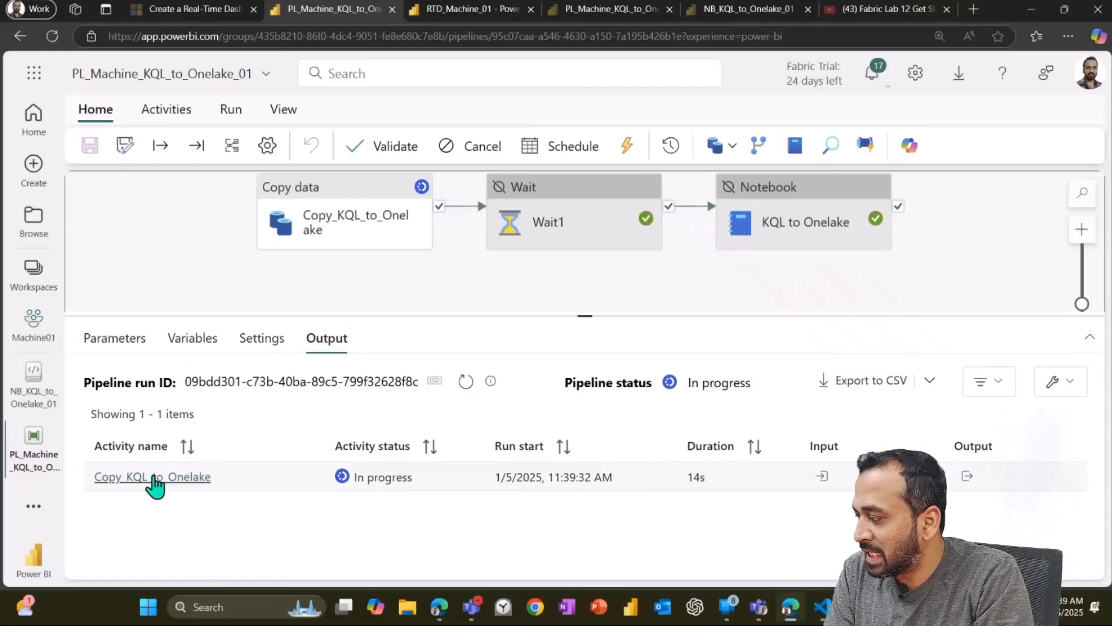
Step: Inspect the Copy_KQL_to_Onelake activity's run details, including rows read and written
{"action": "left_click", "coordinate": [155, 480]}
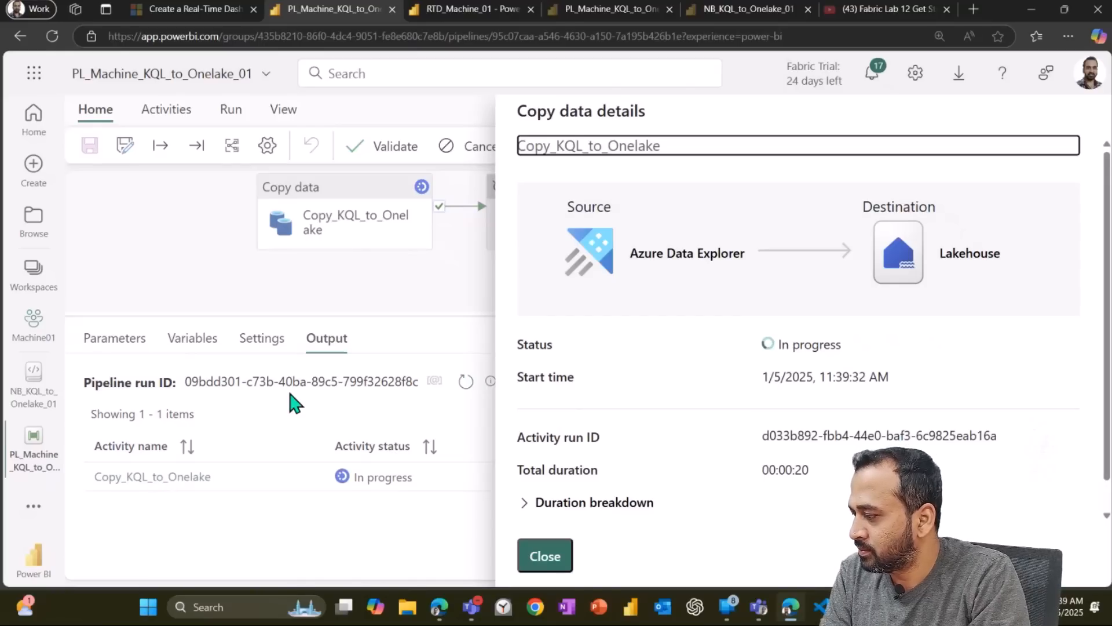
{"action": "left_click", "coordinate": [1072, 135]}
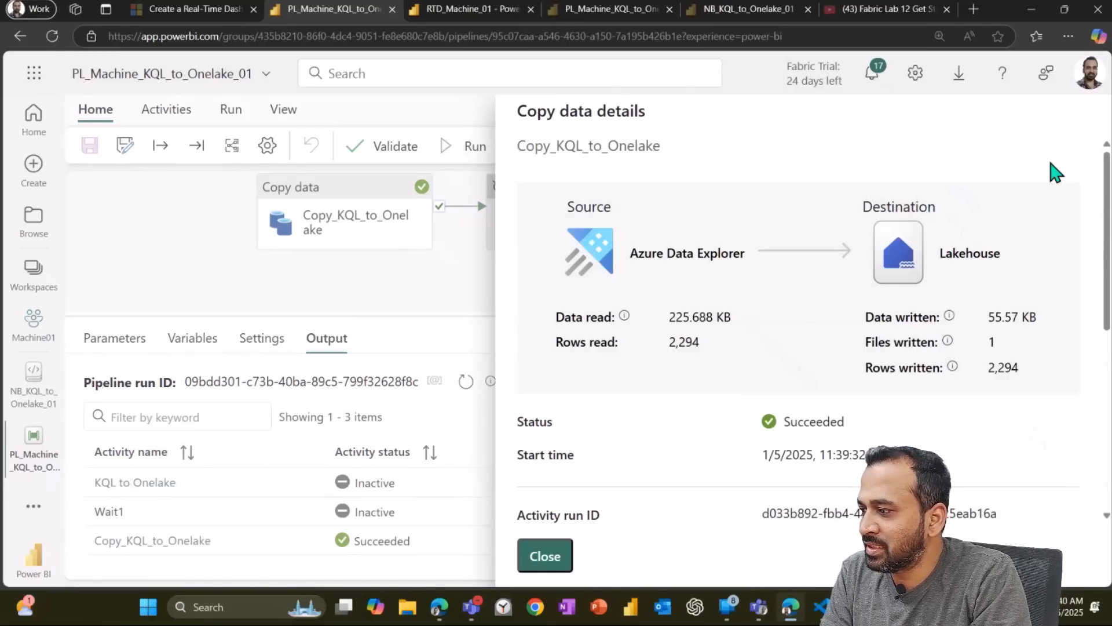
{"action": "left_click", "coordinate": [546, 556]}
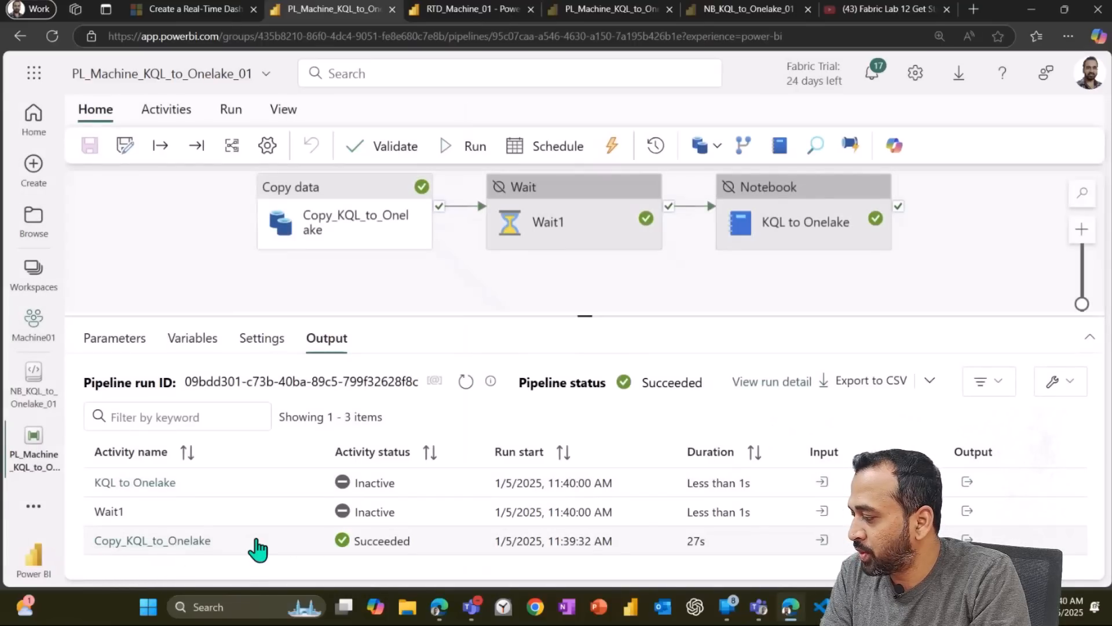
{"action": "left_click", "coordinate": [173, 541]}
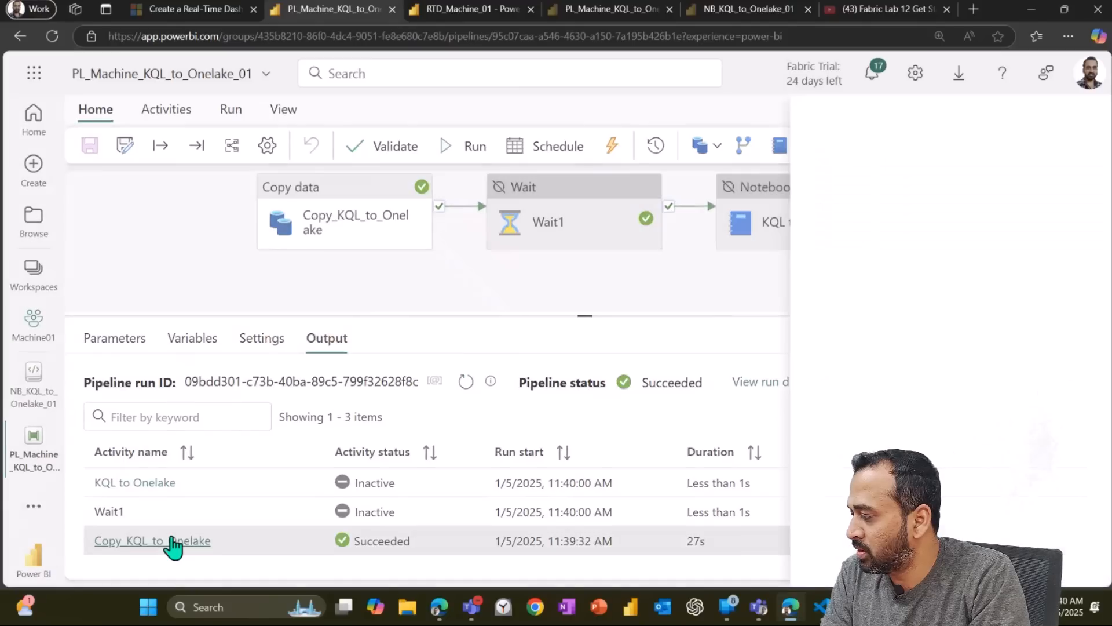
{"action": "scroll", "coordinate": [831, 335], "scroll_direction": "down", "scroll_amount": 3}
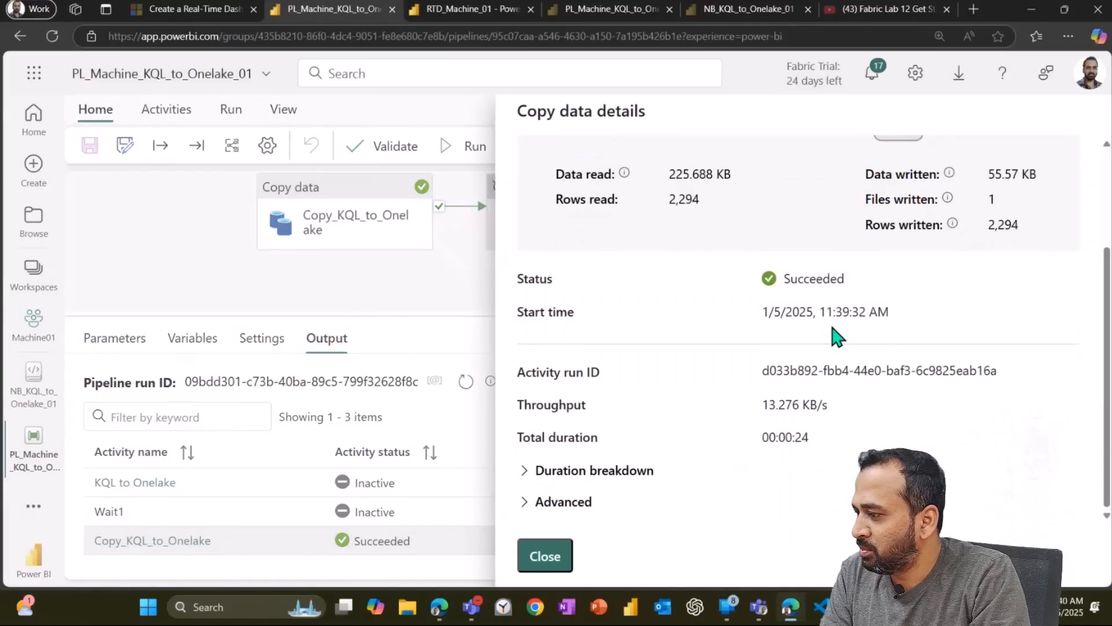
{"action": "scroll", "coordinate": [831, 334], "scroll_direction": "up", "scroll_amount": 3}
{"action": "left_click_drag", "start_coordinate": [665, 352], "coordinate": [716, 354]}
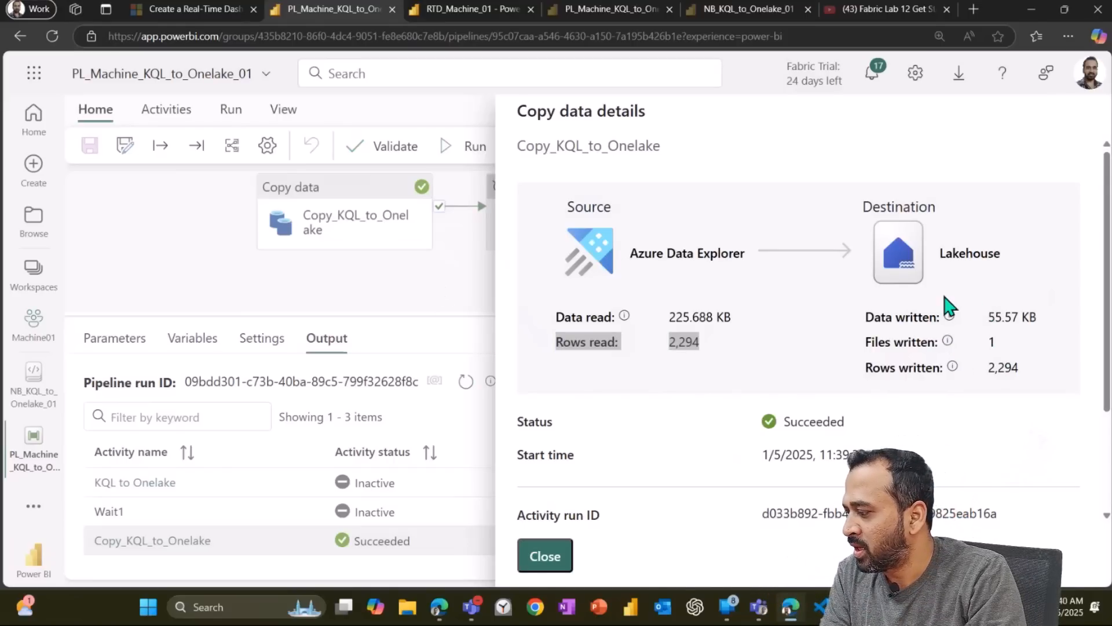
{"action": "left_click", "coordinate": [545, 556]}
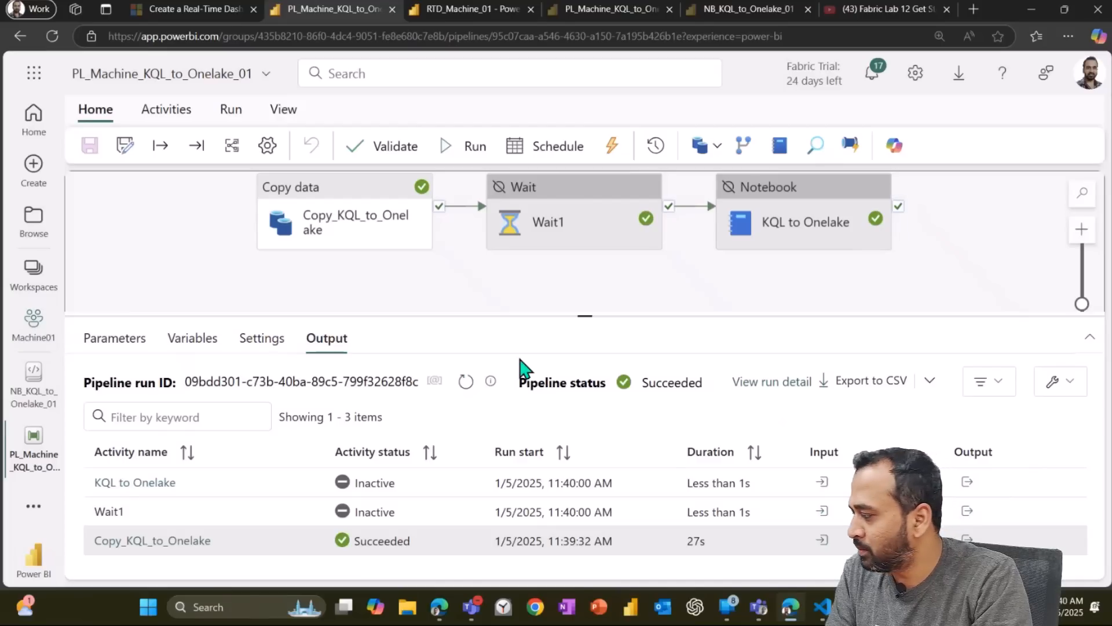
Step: Open the pipeline run from the Monitor hub, review its run details, and return to editing the pipeline
{"action": "left_click", "coordinate": [34, 507]}
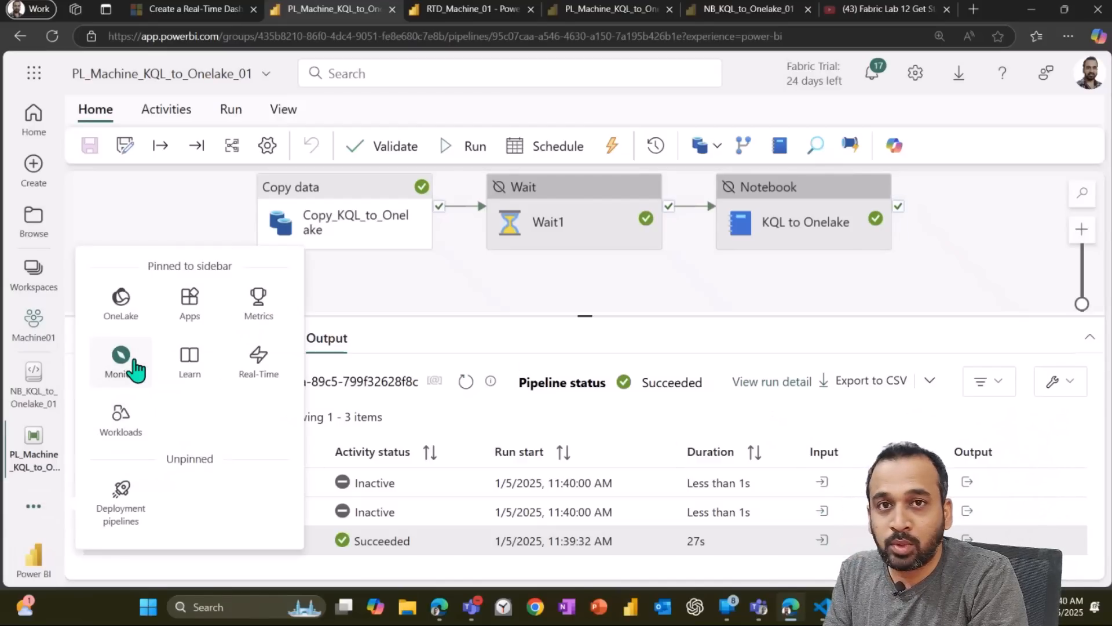
{"action": "left_click", "coordinate": [121, 371]}
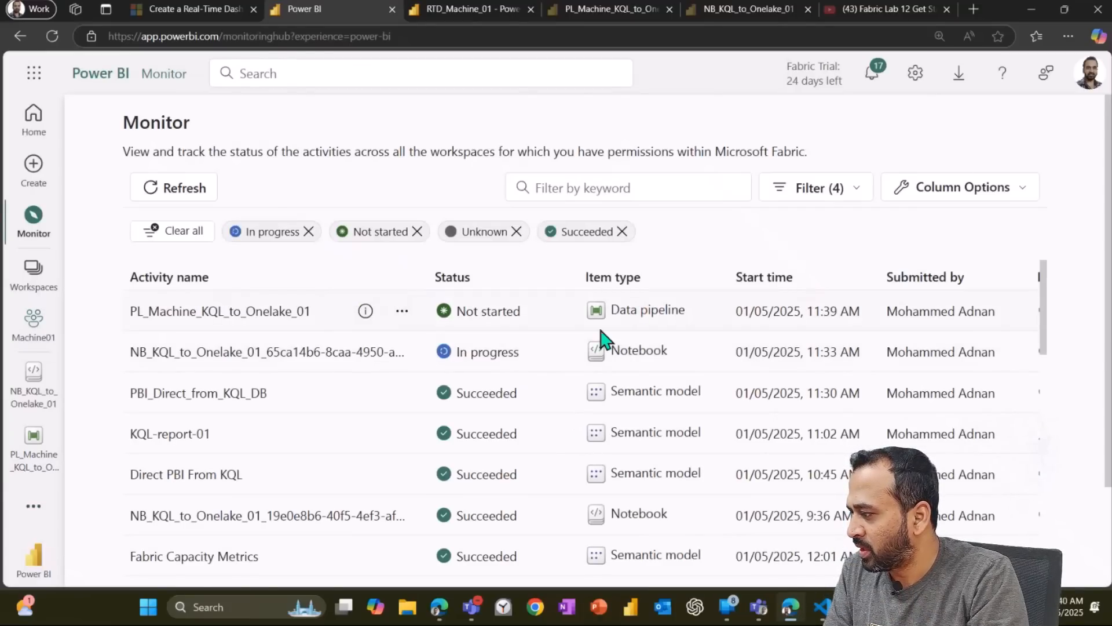
{"action": "left_click", "coordinate": [187, 318]}
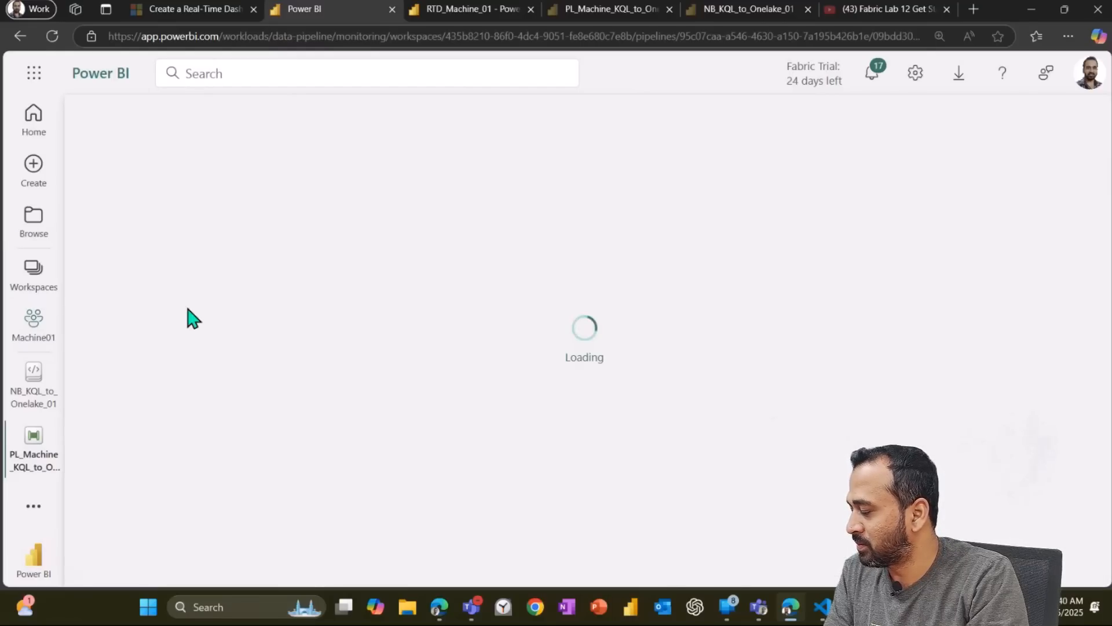
{"action": "left_click_drag", "start_coordinate": [884, 306], "coordinate": [963, 315]}
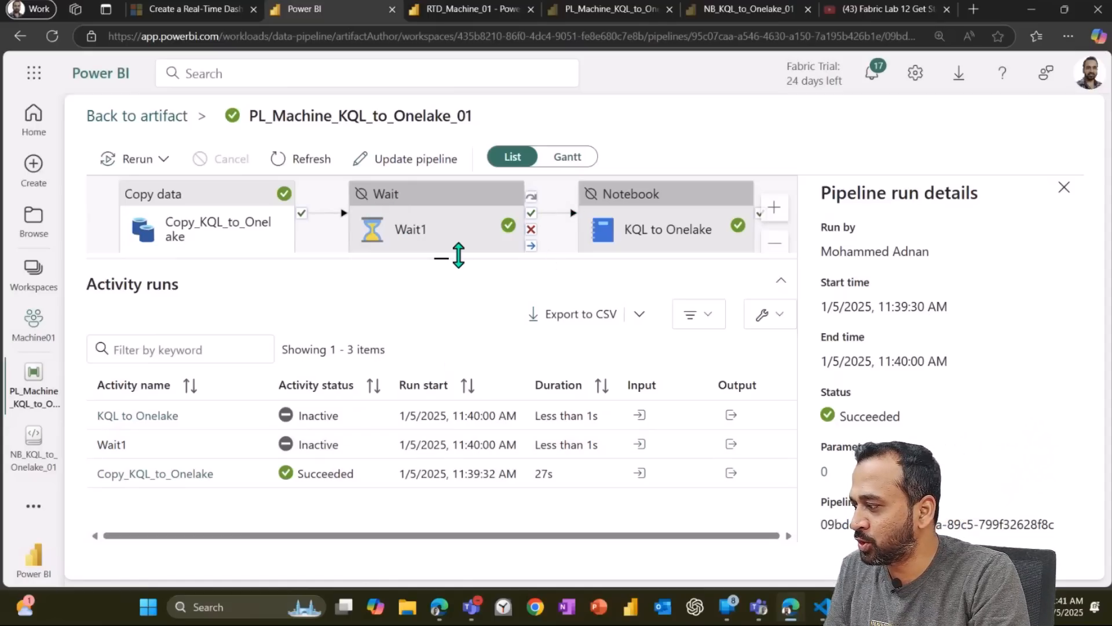
{"action": "left_click_drag", "start_coordinate": [458, 254], "coordinate": [446, 331]}
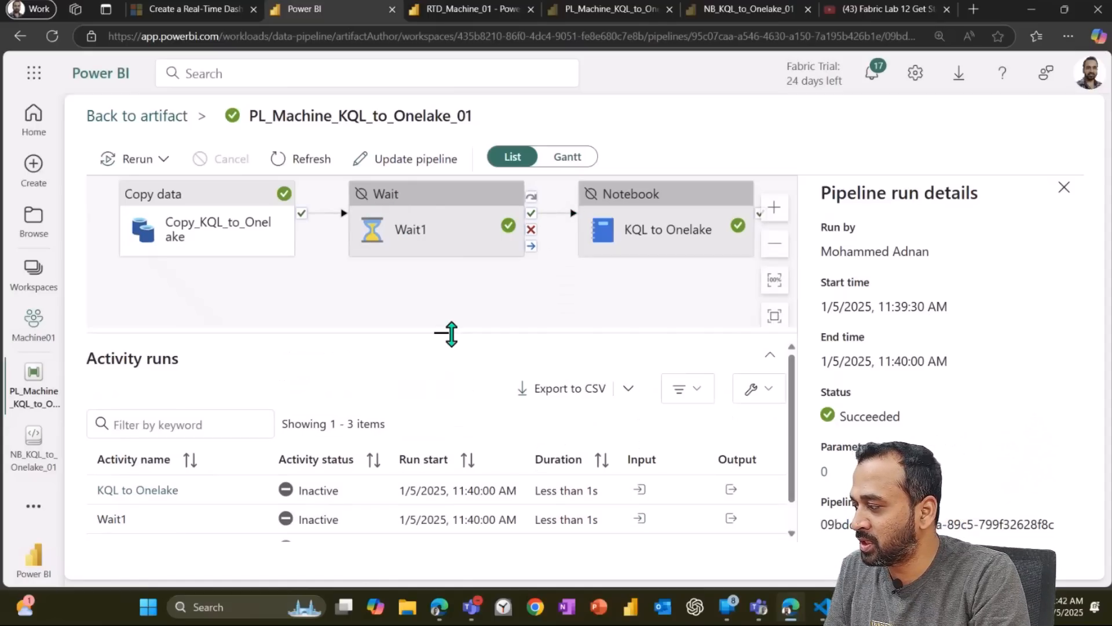
{"action": "left_click", "coordinate": [1067, 195]}
{"action": "left_click", "coordinate": [441, 208]}
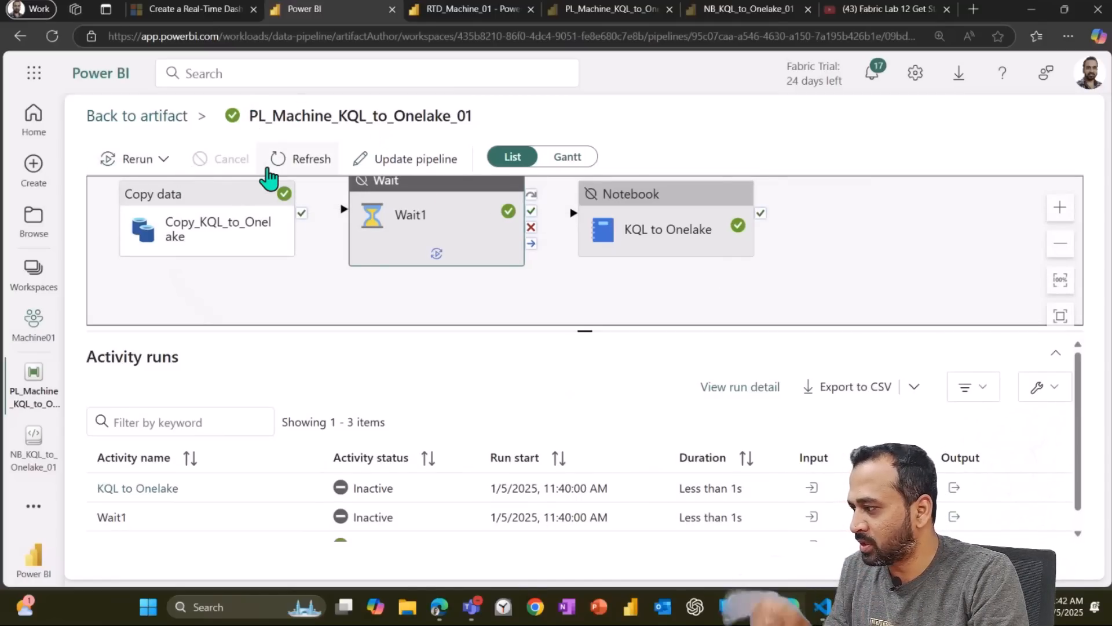
{"action": "left_click", "coordinate": [405, 165]}
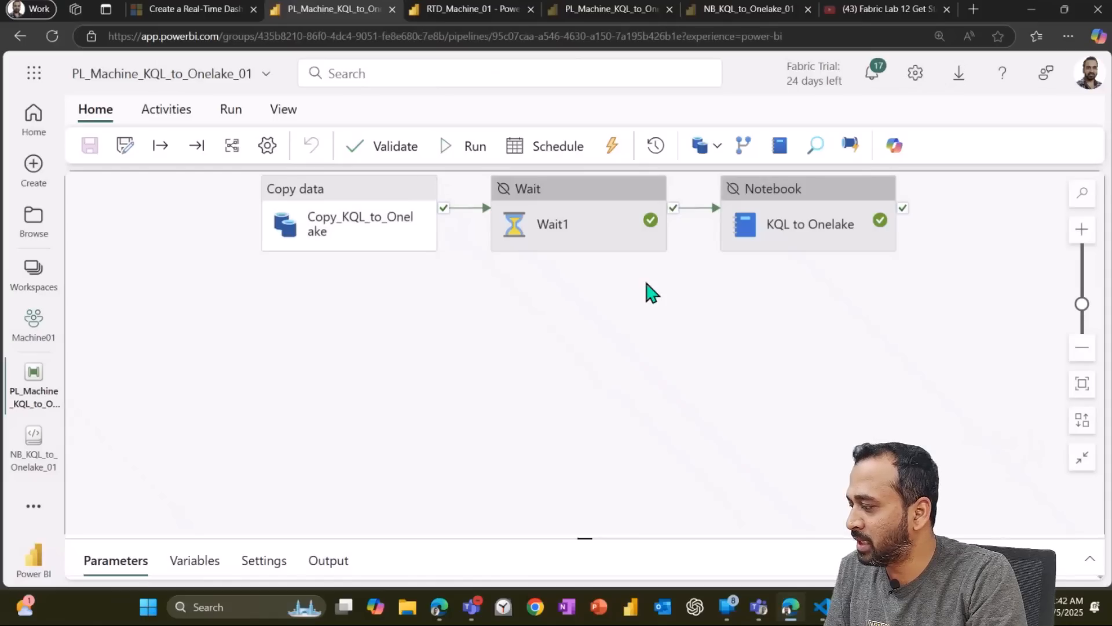
Step: Set the Wait1 and KQL to Onelake activities to Activated and save the pipeline
{"action": "left_click", "coordinate": [577, 199]}
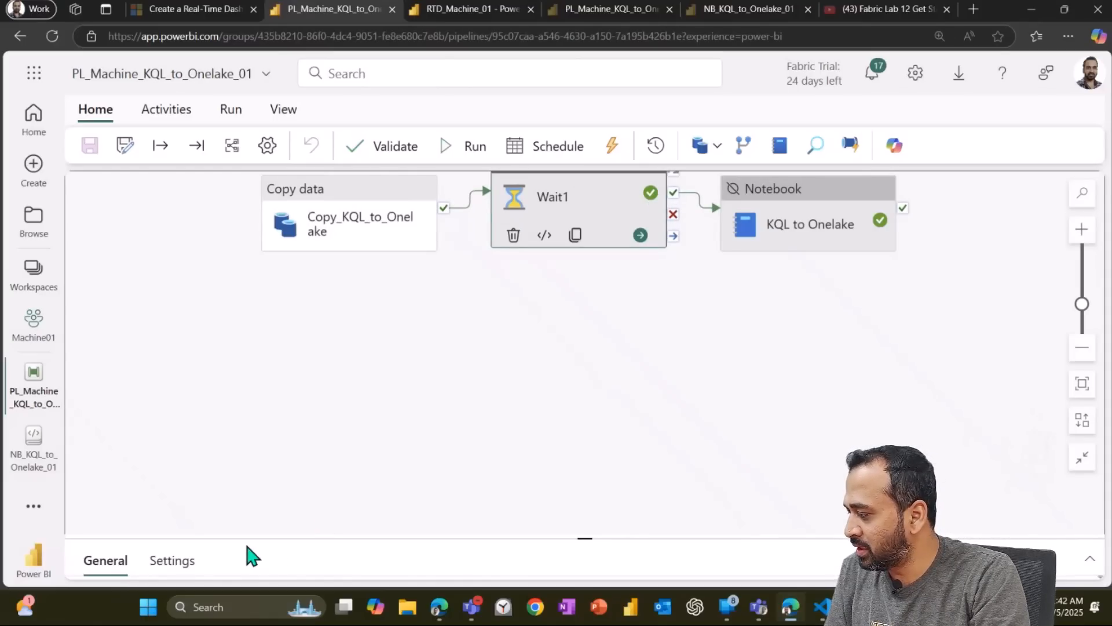
{"action": "left_click_drag", "start_coordinate": [258, 538], "coordinate": [273, 334]}
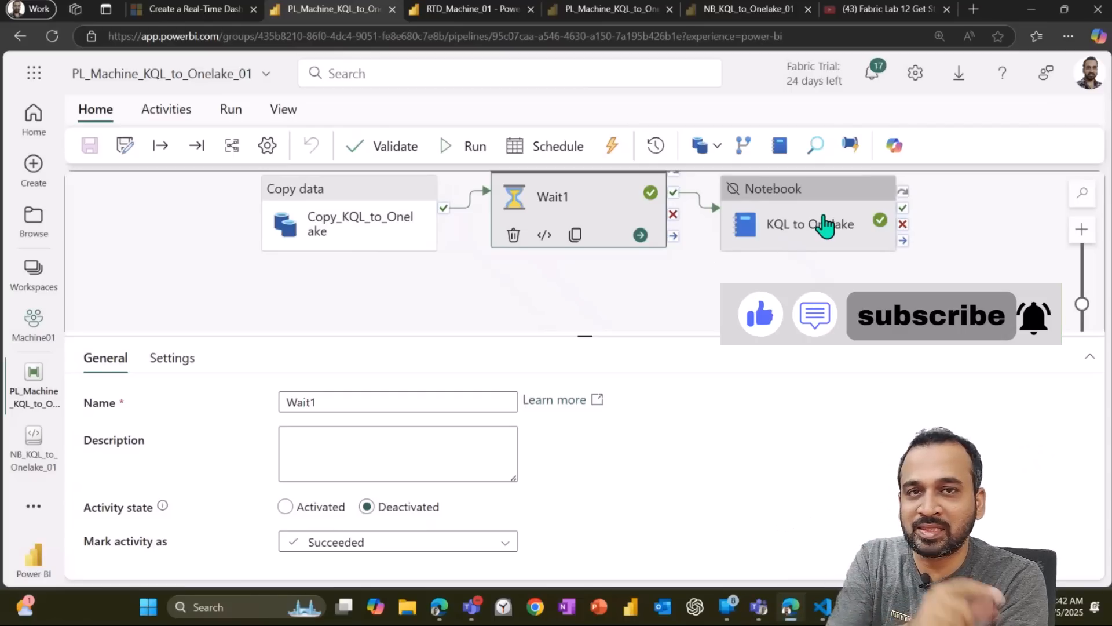
{"action": "left_click", "coordinate": [285, 507]}
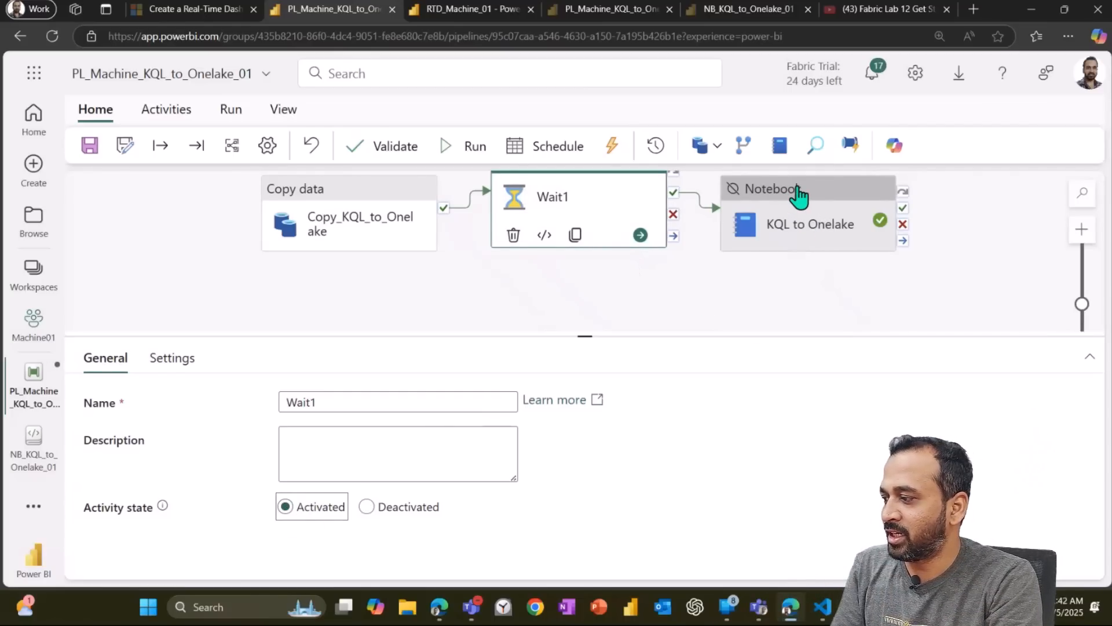
{"action": "left_click", "coordinate": [798, 199]}
{"action": "left_click", "coordinate": [285, 508]}
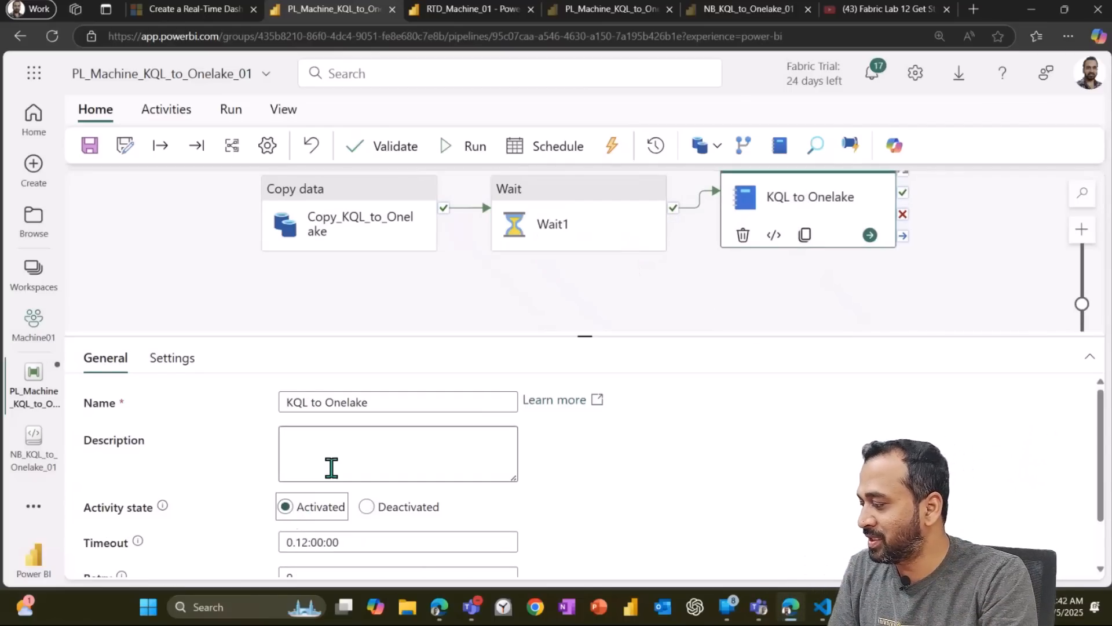
{"action": "left_click", "coordinate": [149, 278]}
{"action": "left_click", "coordinate": [89, 145]}
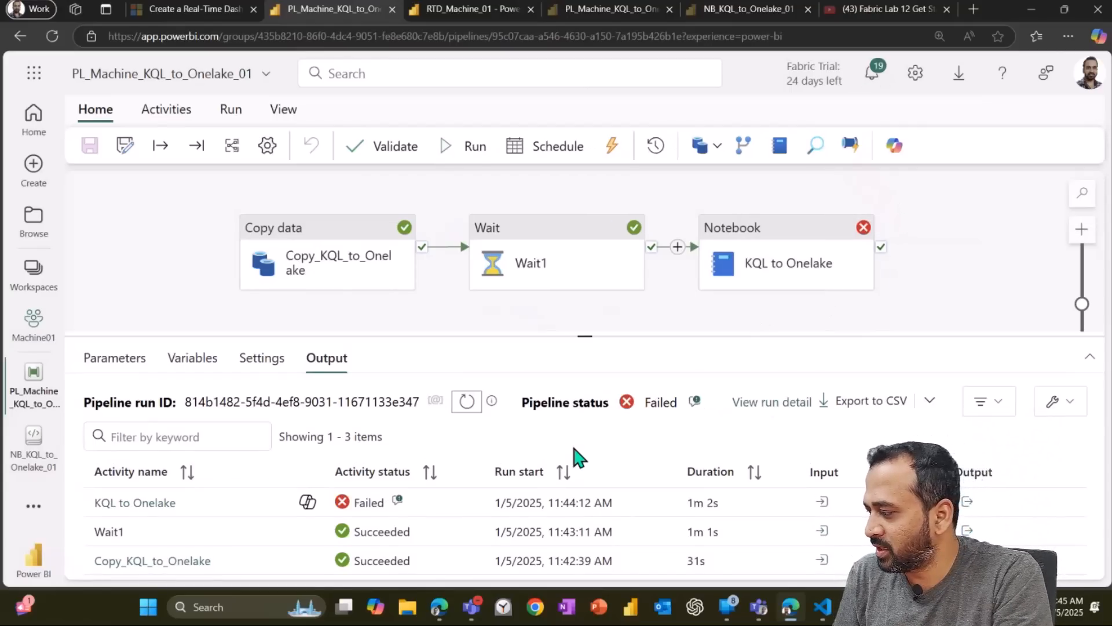
Step: Open the error details of the failed KQL to Onelake notebook activity
{"action": "left_click", "coordinate": [399, 506]}
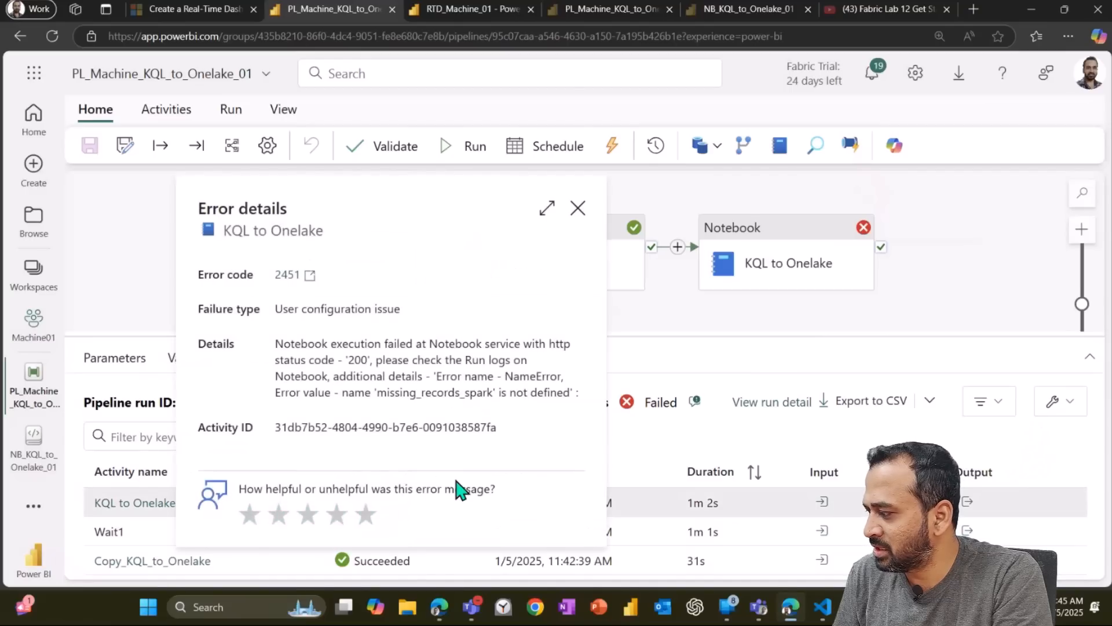
{"action": "left_click", "coordinate": [321, 368]}
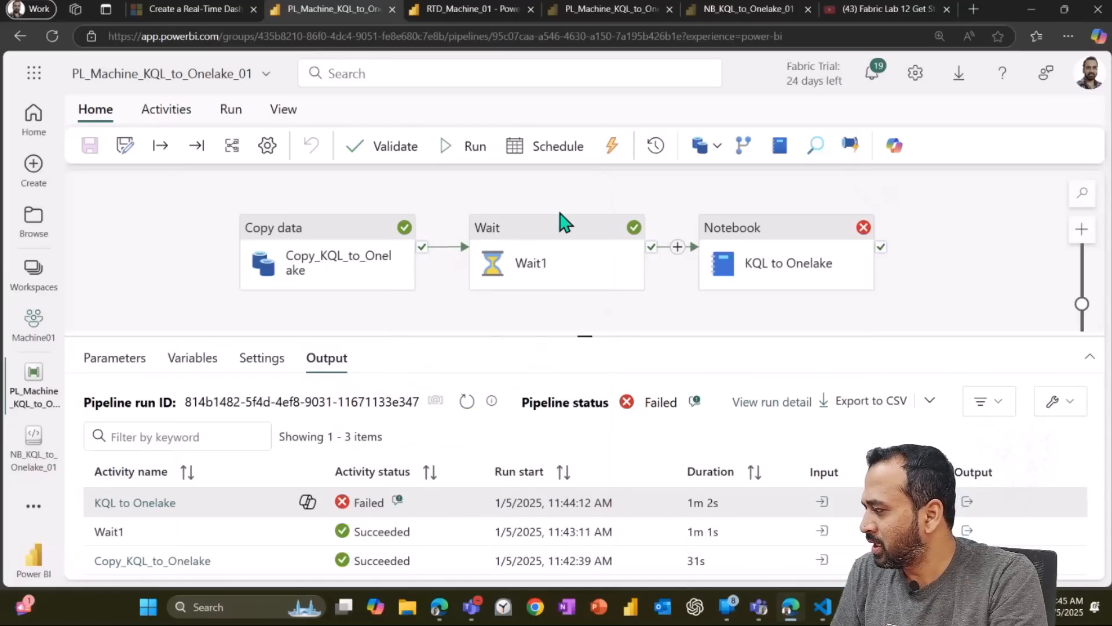
{"action": "left_click", "coordinate": [577, 209]}
Step: Open the failed notebook run from the Monitor hub and review its list of Spark jobs
{"action": "left_click", "coordinate": [33, 506]}
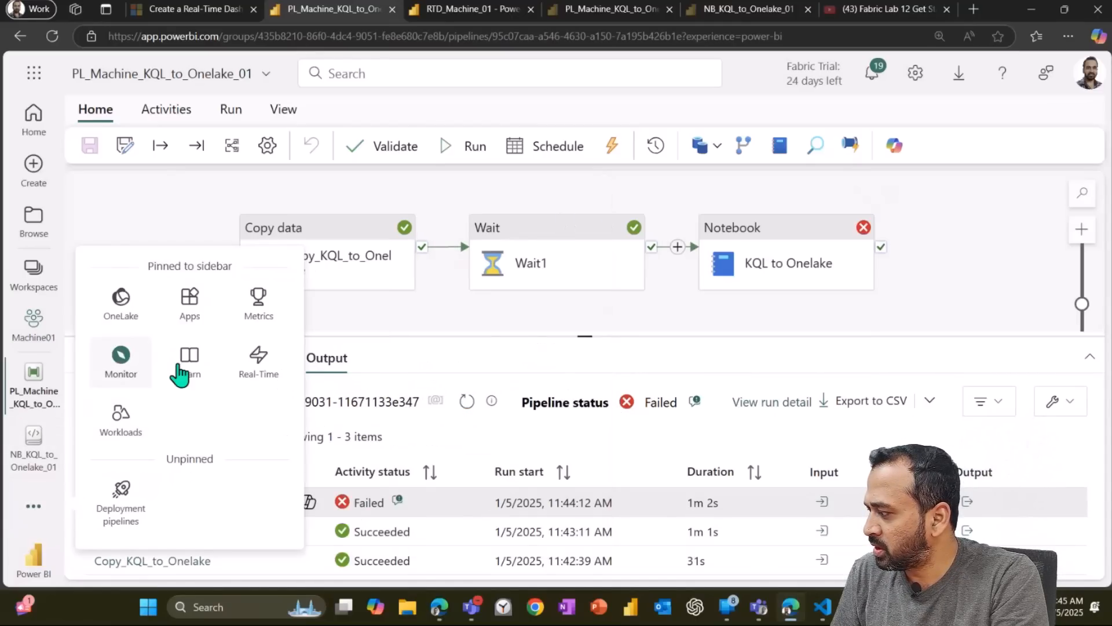
{"action": "left_click", "coordinate": [137, 376]}
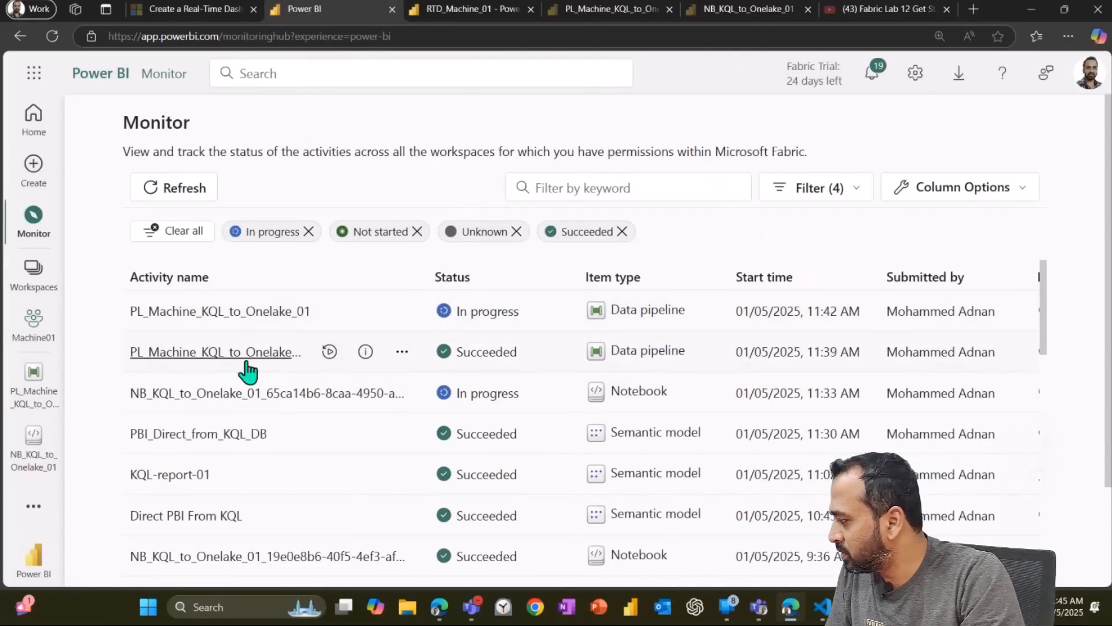
{"action": "left_click", "coordinate": [193, 200]}
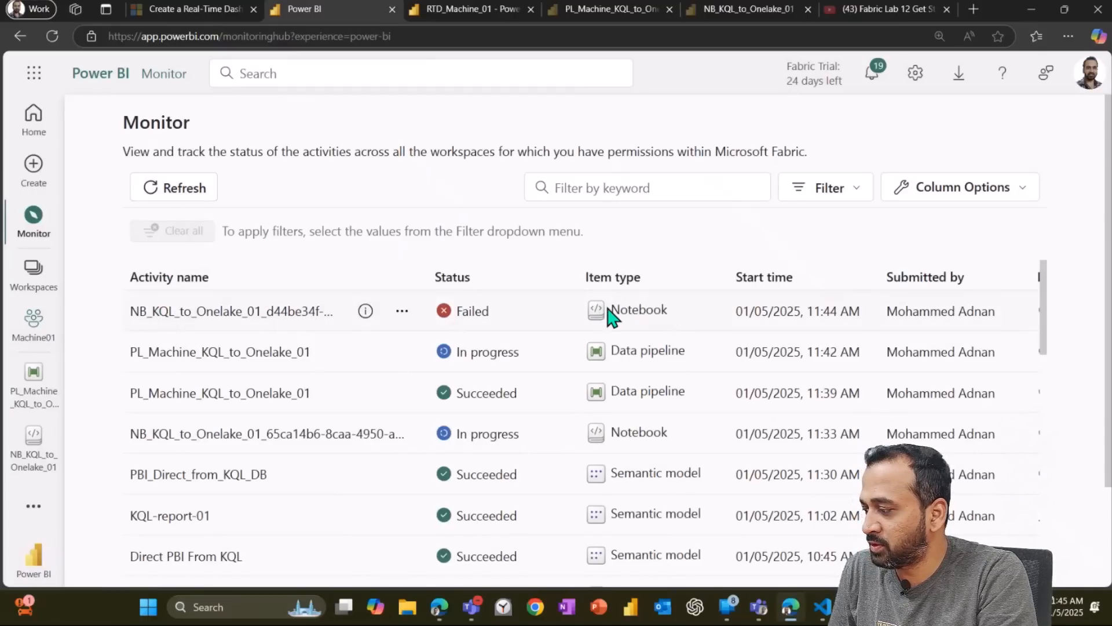
{"action": "left_click", "coordinate": [243, 313]}
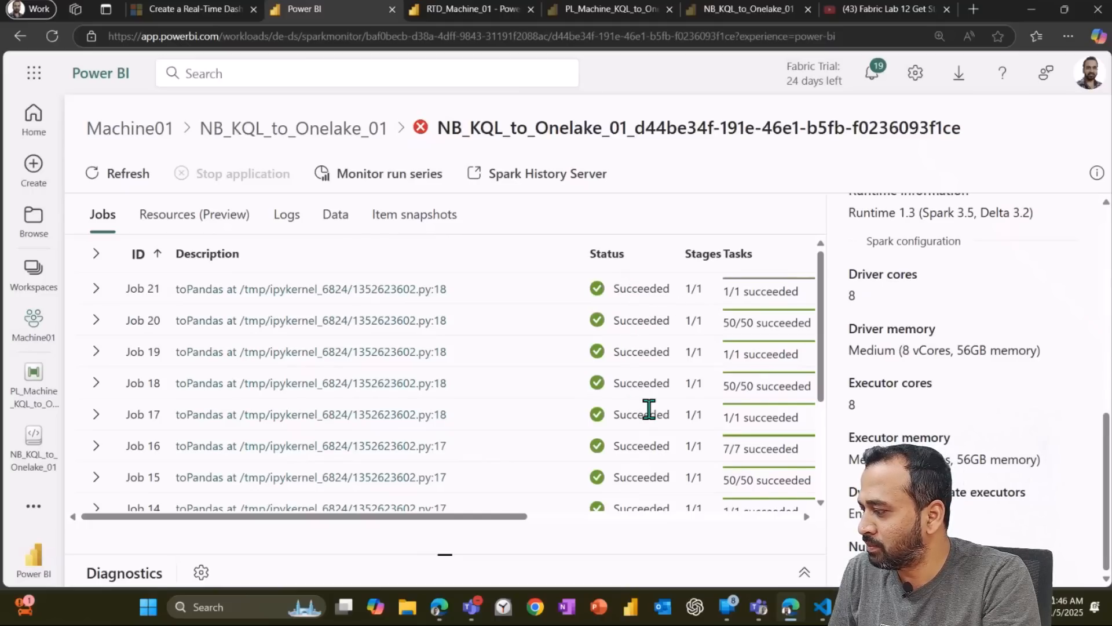
{"action": "scroll", "coordinate": [650, 410], "scroll_direction": "down", "scroll_amount": 3}
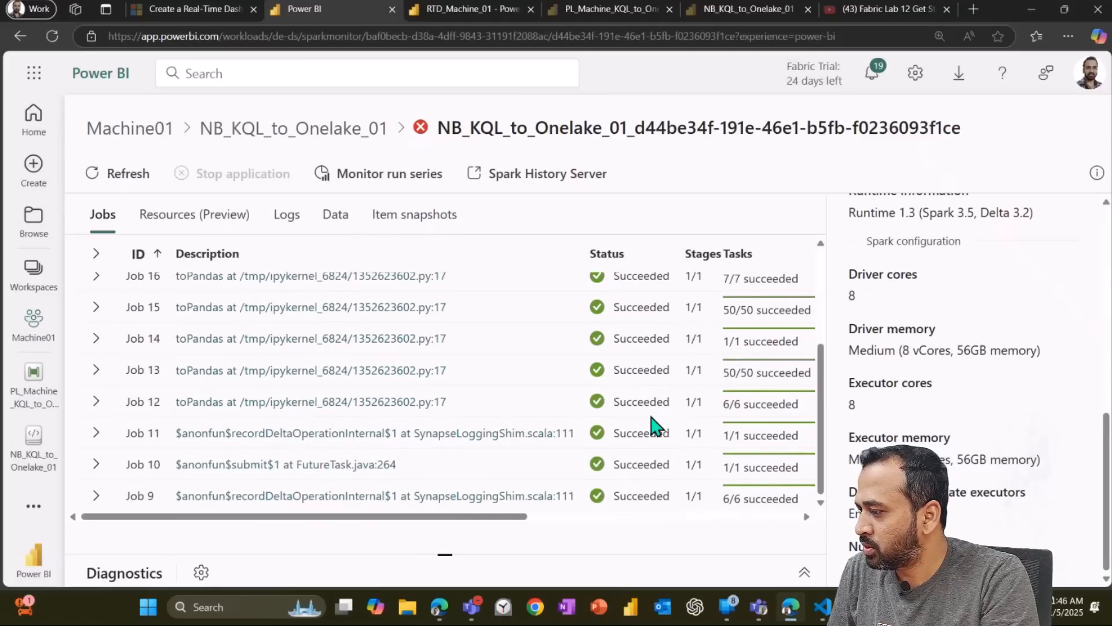
Step: Review the latest Copy_KQL_to_Onelake run details, including rows read, then close them
{"action": "left_click", "coordinate": [30, 405]}
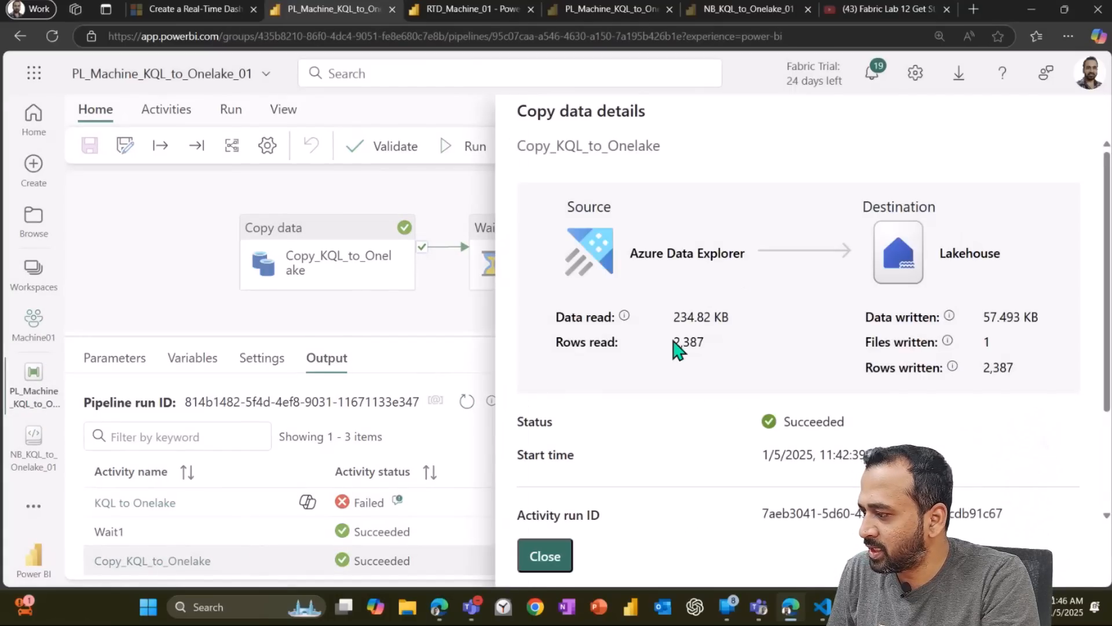
{"action": "left_click_drag", "start_coordinate": [675, 342], "coordinate": [703, 343]}
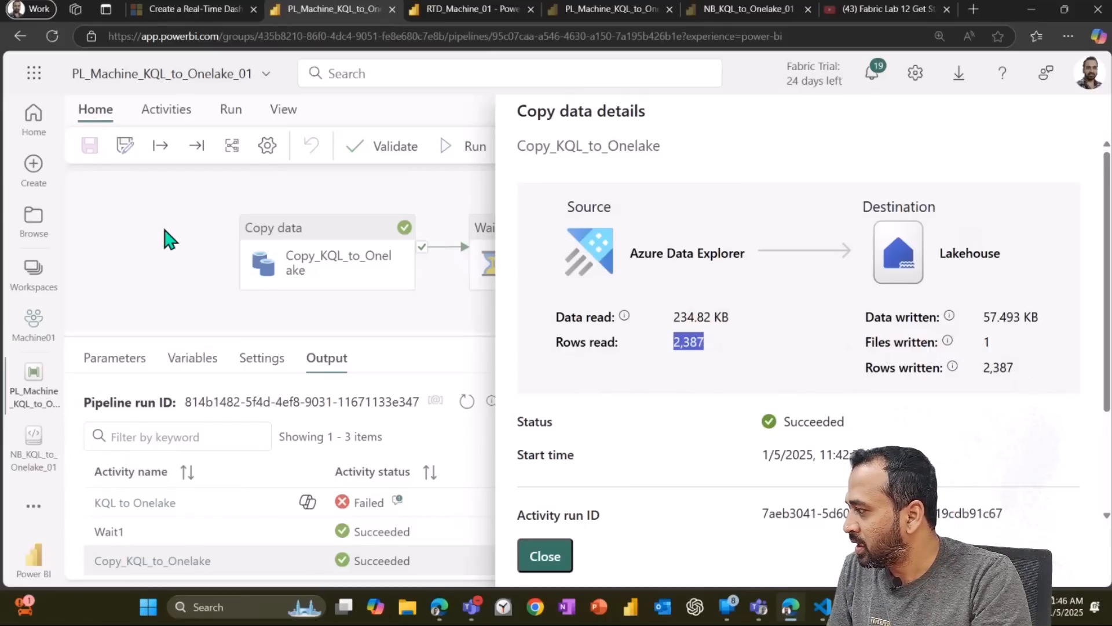
{"action": "left_click", "coordinate": [40, 502]}
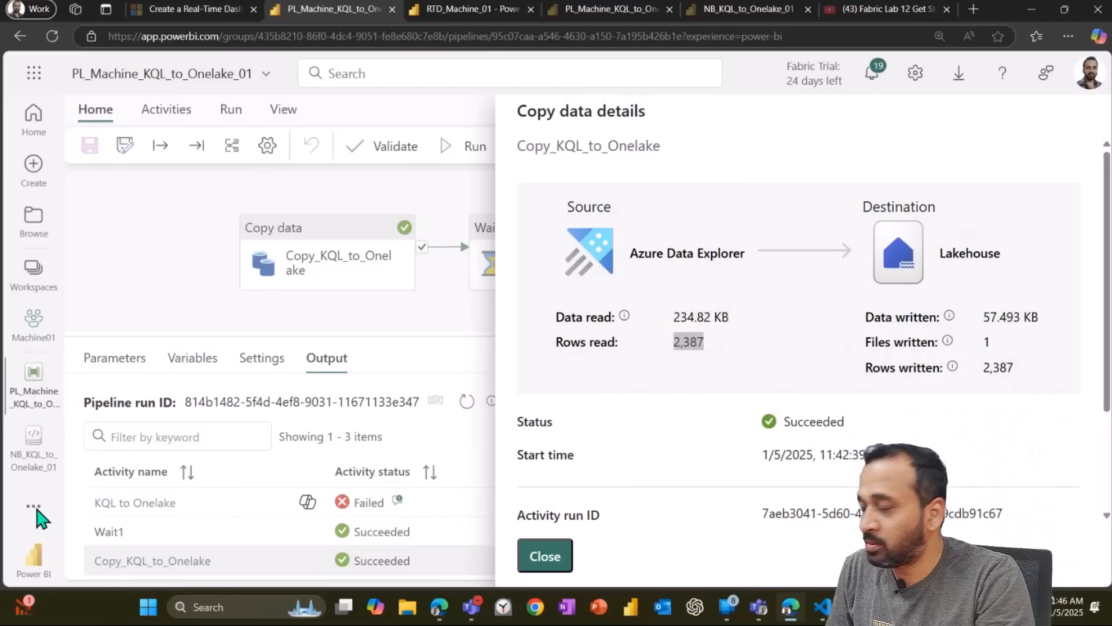
{"action": "left_click", "coordinate": [554, 557]}
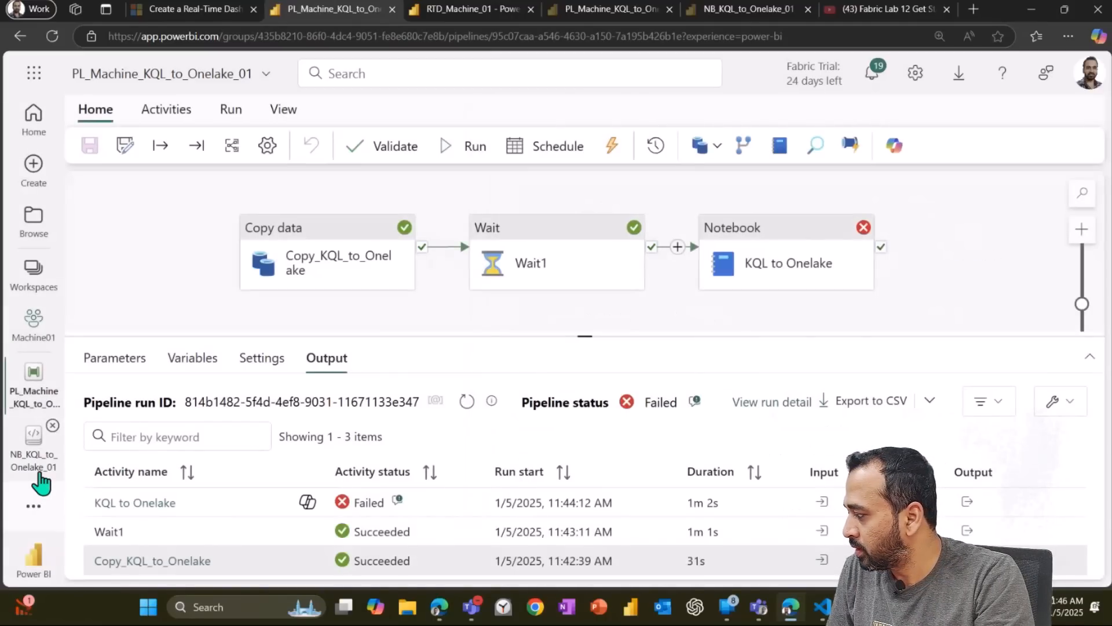
Step: Open the NB_KQL_to_Onelake_01 notebook, run all its cells, and review the sync cell's output
{"action": "left_click", "coordinate": [39, 474]}
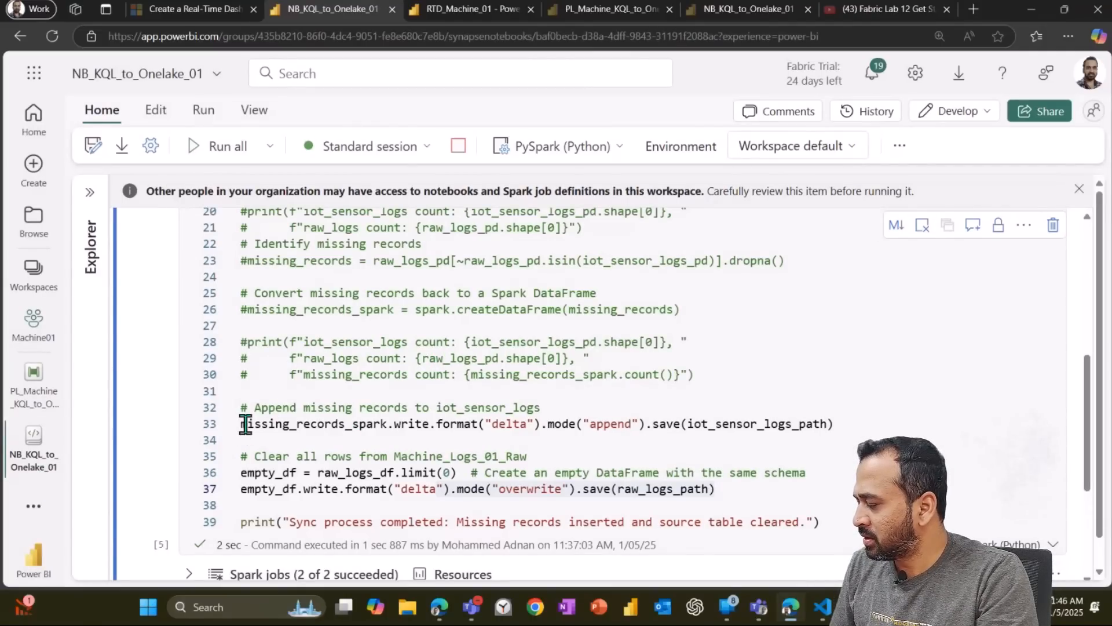
{"action": "left_click", "coordinate": [430, 387]}
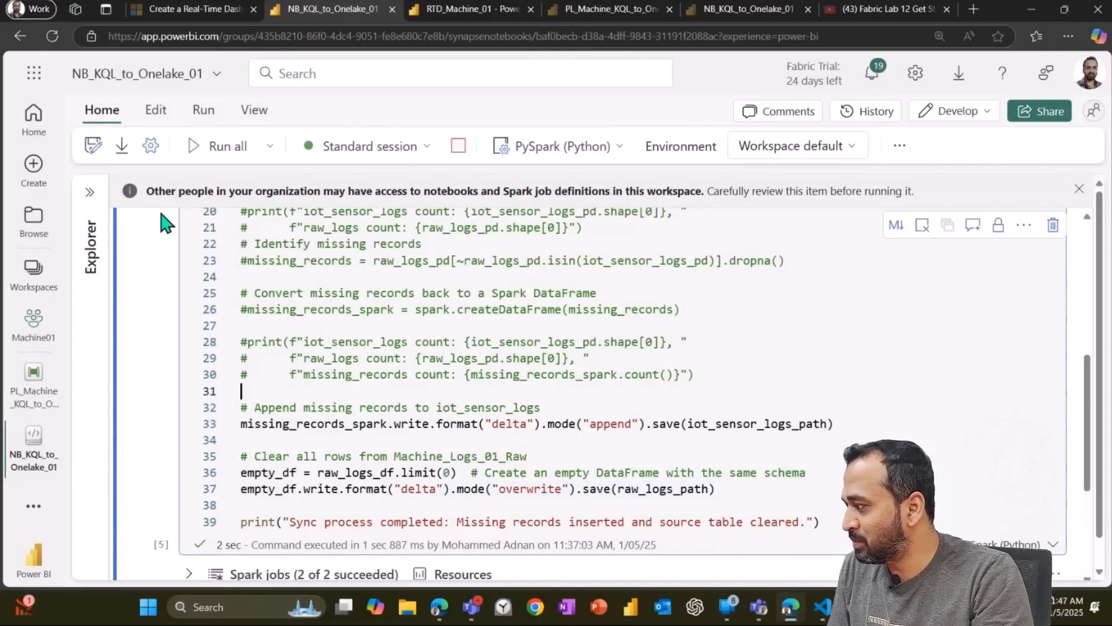
{"action": "left_click", "coordinate": [214, 146]}
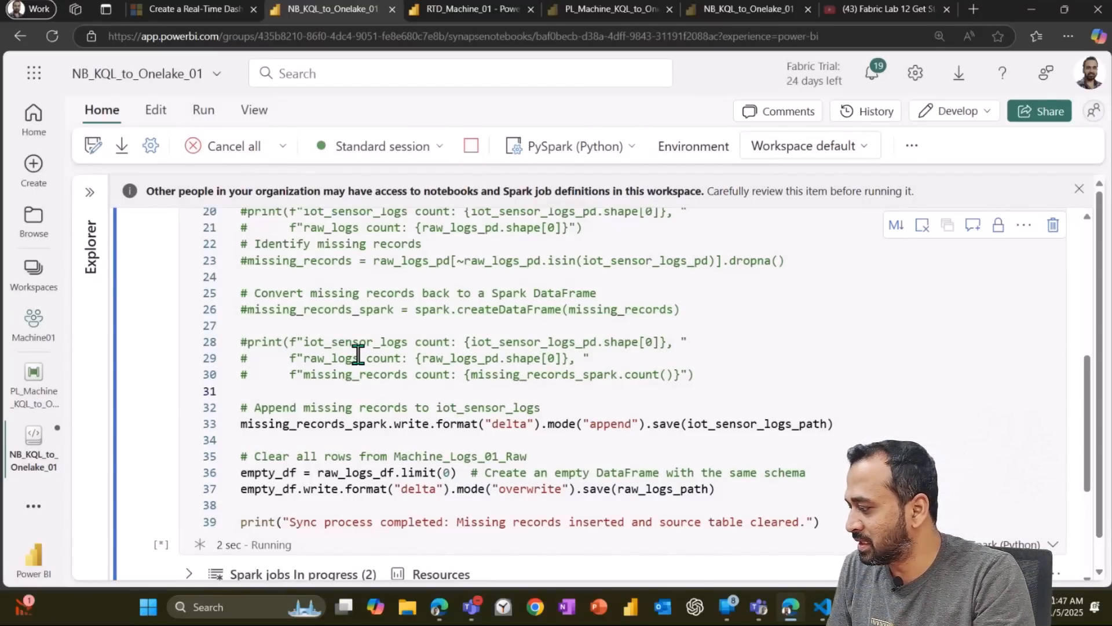
{"action": "scroll", "coordinate": [358, 354], "scroll_direction": "down", "scroll_amount": 2}
{"action": "scroll", "coordinate": [493, 521], "scroll_direction": "down", "scroll_amount": 2}
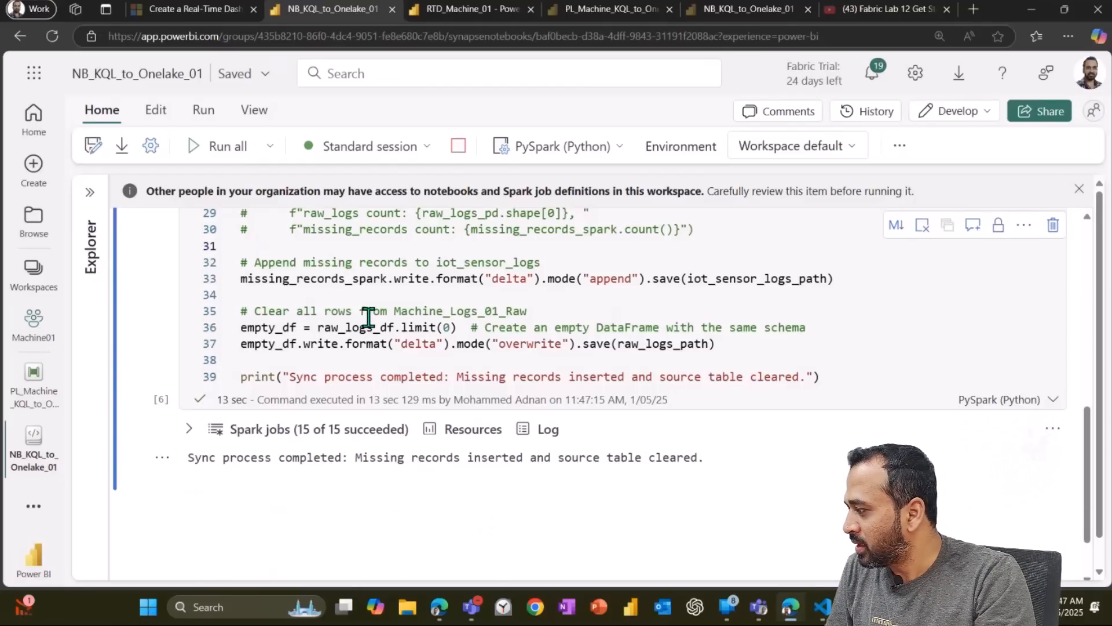
{"action": "scroll", "coordinate": [368, 318], "scroll_direction": "up", "scroll_amount": 3}
{"action": "scroll", "coordinate": [368, 315], "scroll_direction": "down", "scroll_amount": 5}
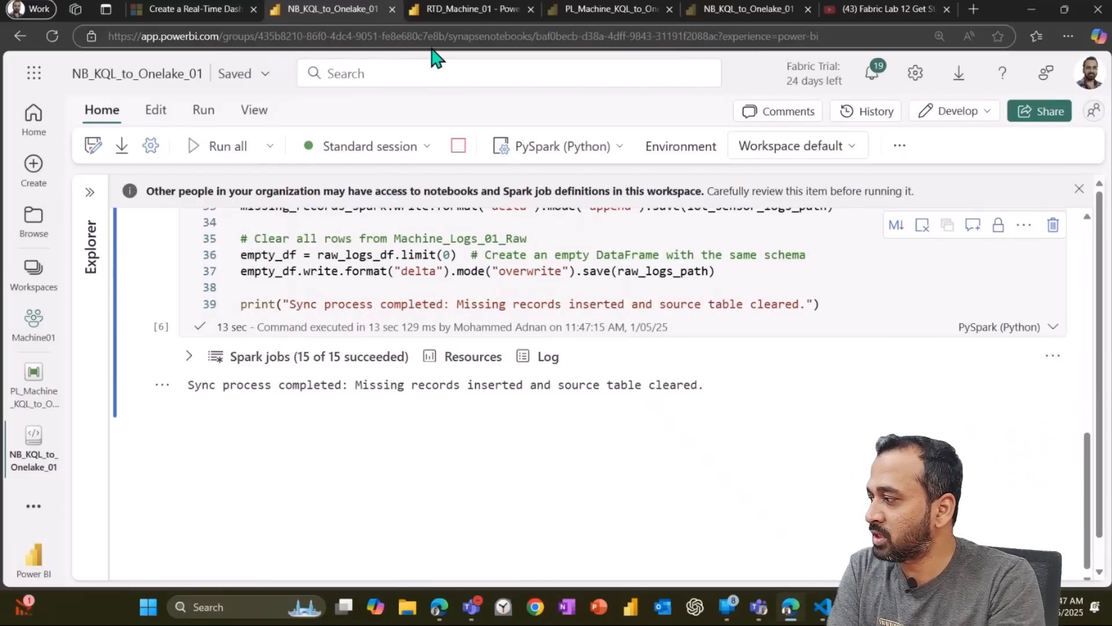
Step: Filter the Machine01 workspace to KQL Database items, open KQL_Machine_01, and start adding a new related item
{"action": "left_click", "coordinate": [23, 335]}
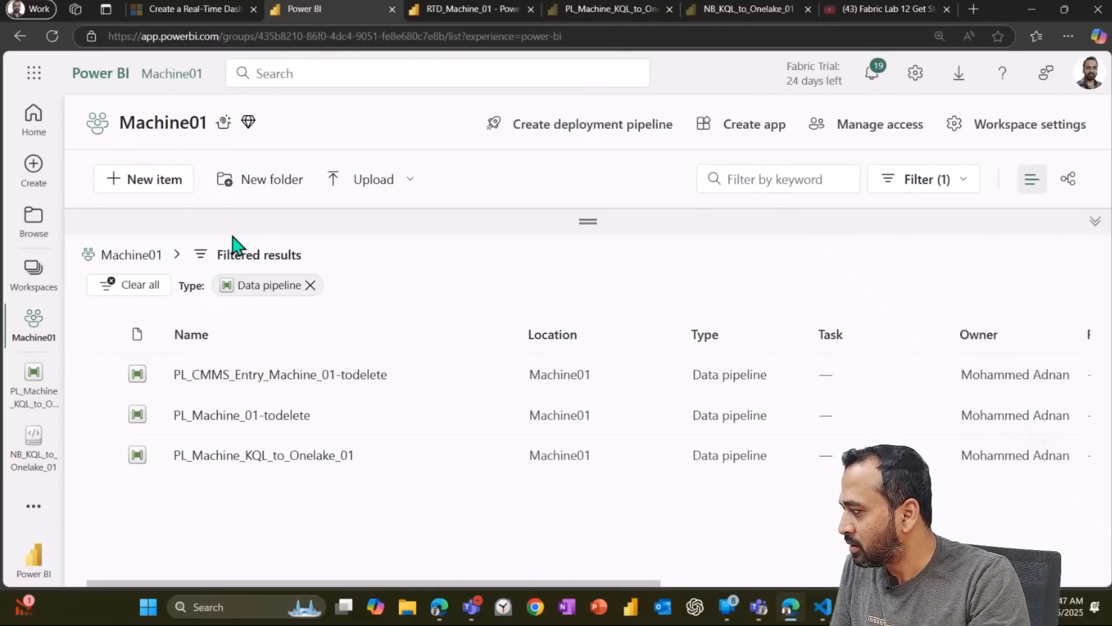
{"action": "left_click", "coordinate": [944, 183]}
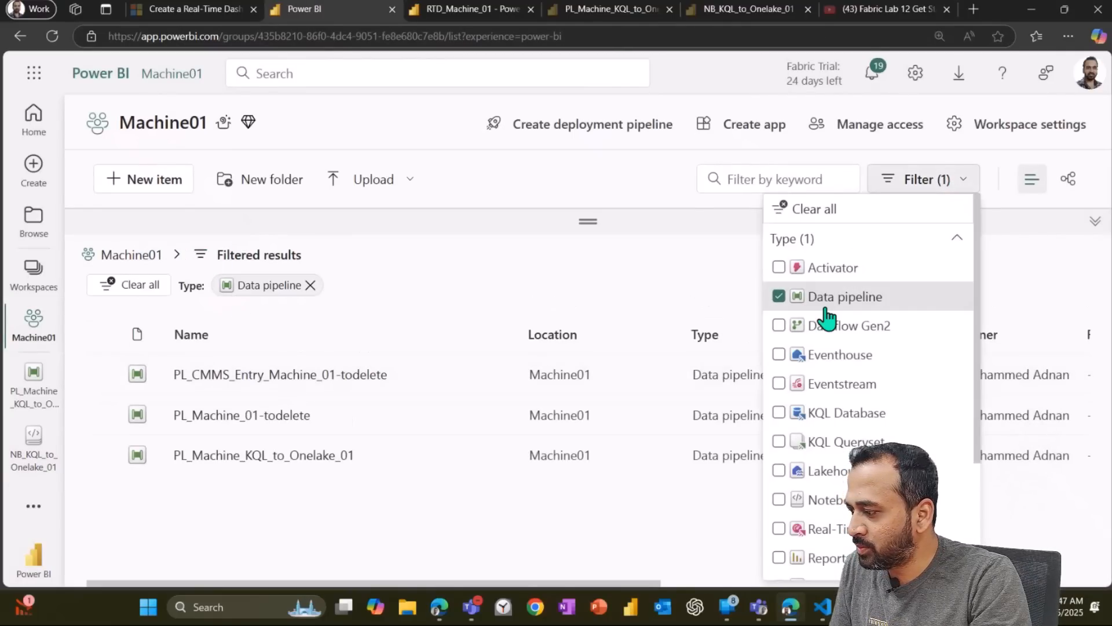
{"action": "left_click", "coordinate": [790, 296]}
{"action": "left_click", "coordinate": [839, 413]}
{"action": "left_click", "coordinate": [272, 418]}
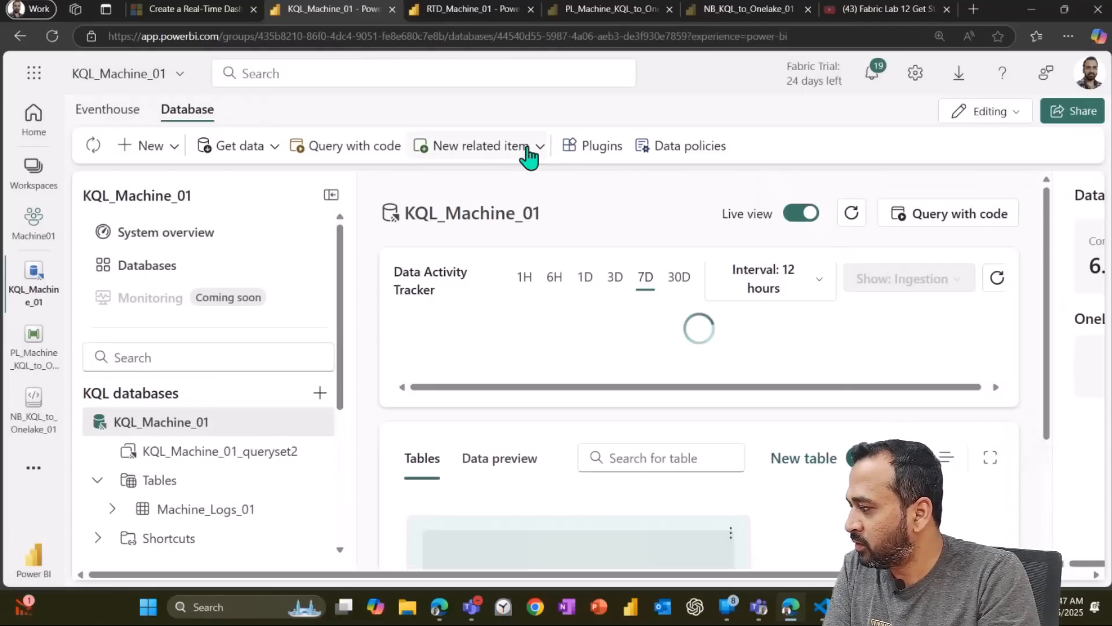
{"action": "left_click", "coordinate": [536, 150]}
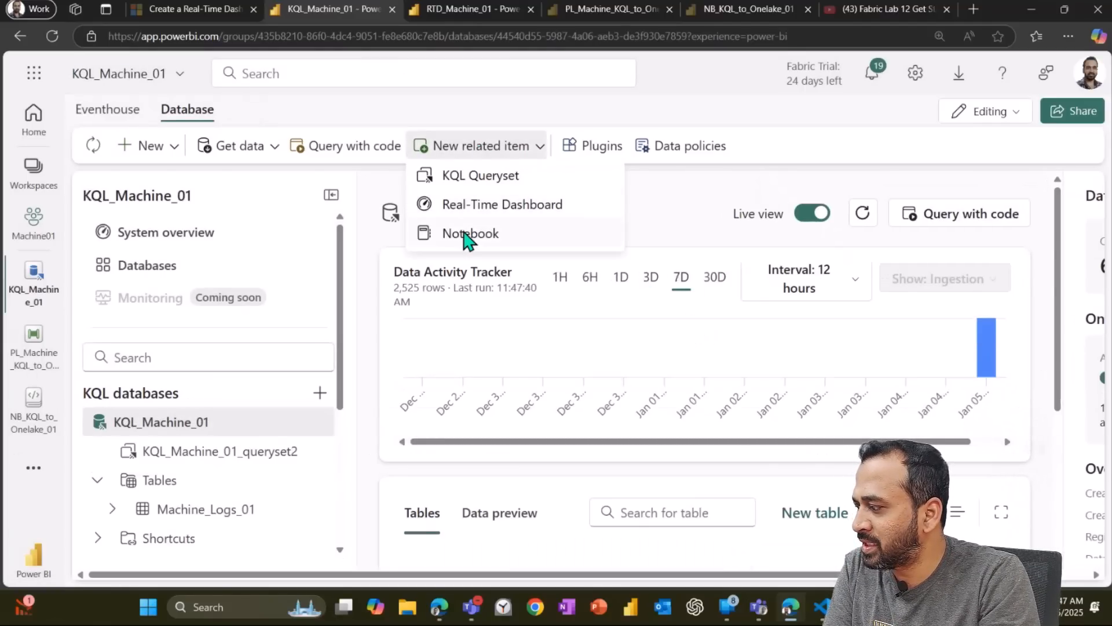